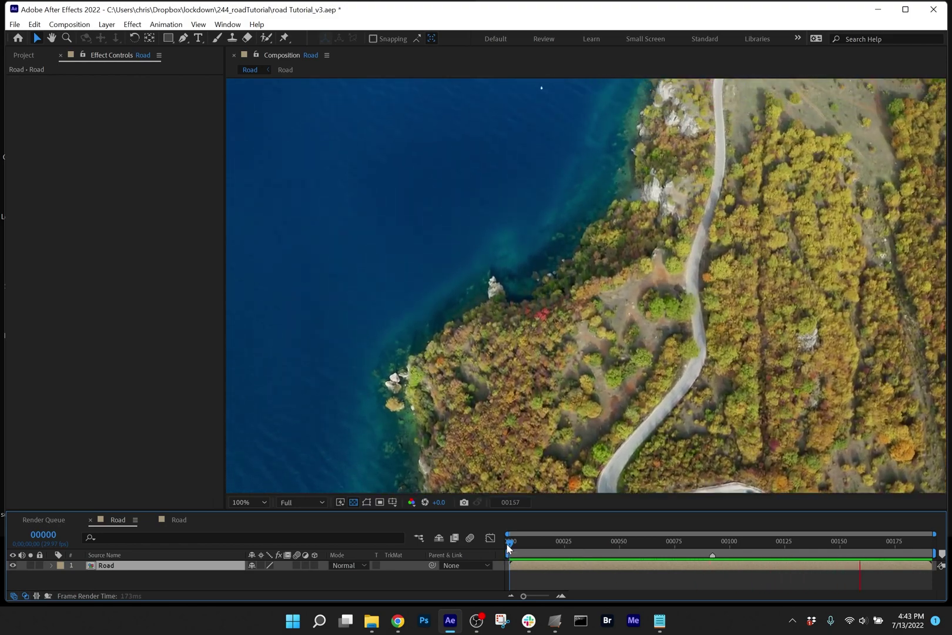
- Stop playback, raise the Road composition's Height in Composition Settings, and zoom the viewer out
key("space")
key("ctrl+k")
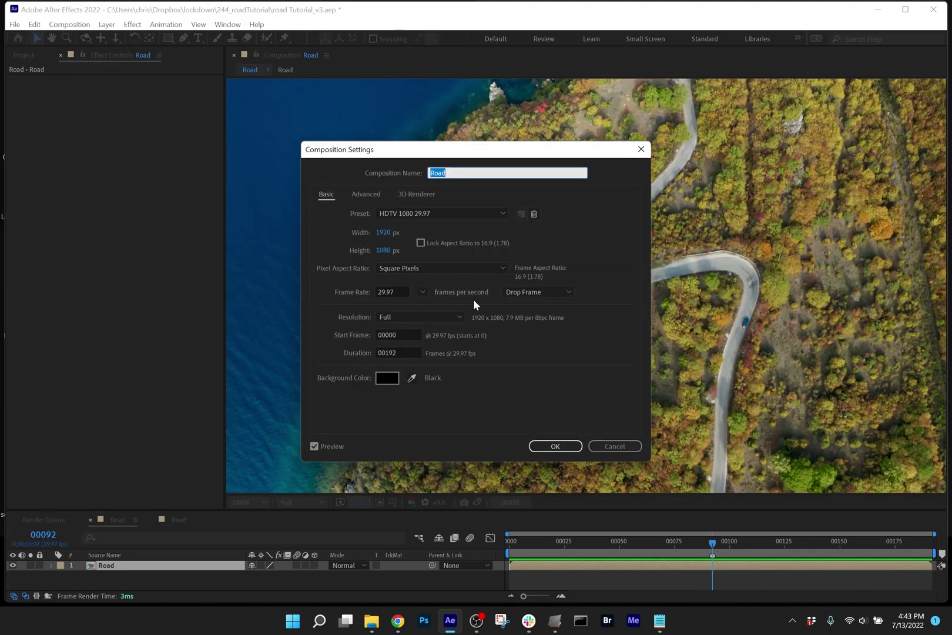
left_click(392, 253)
left_click(402, 250)
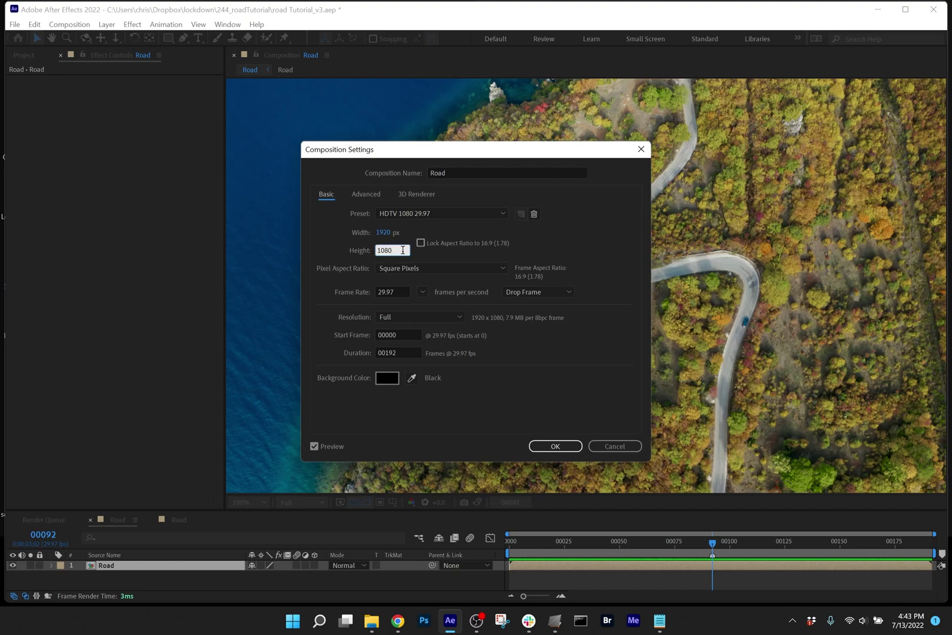
key("Return")
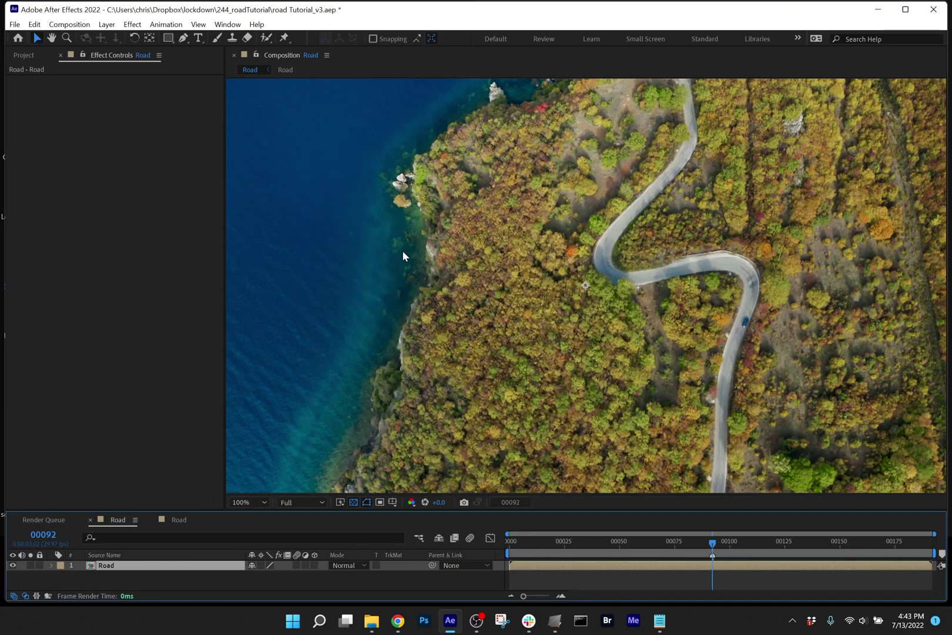
scroll(636, 268, "down", 4)
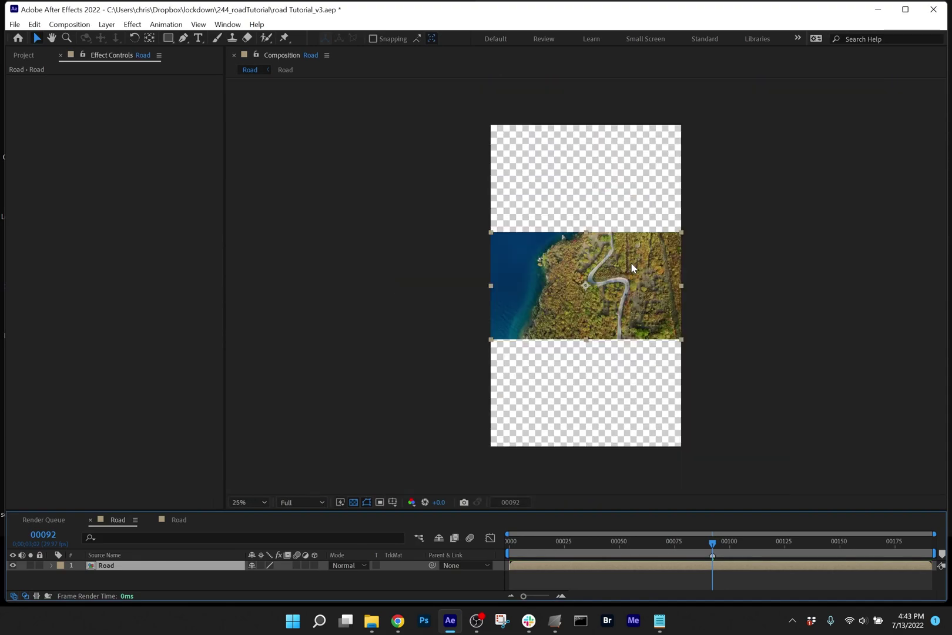
scroll(631, 262, "up", 2)
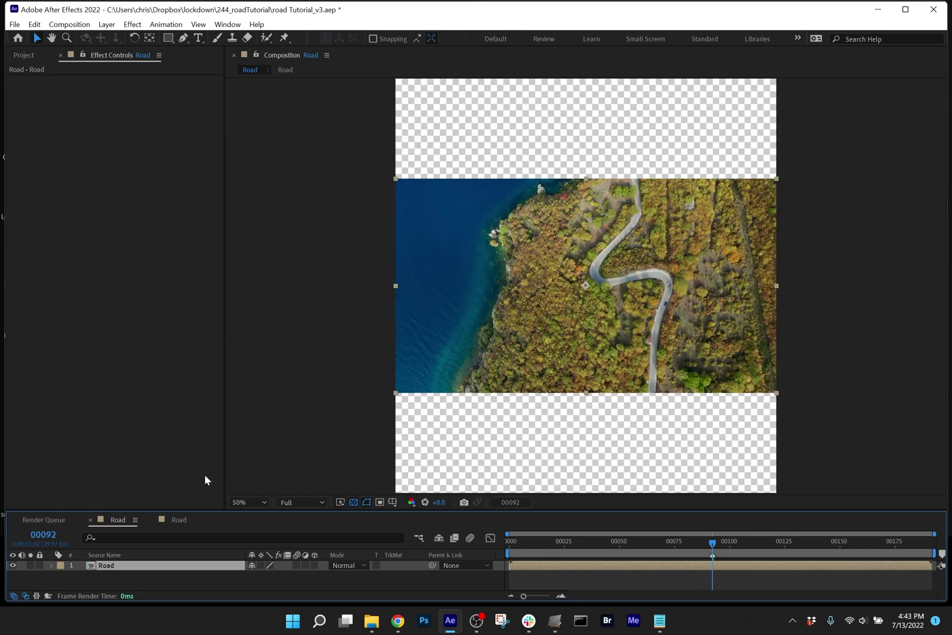
- Add two full-layer rectangle masks, Mask 1 and Mask 2, to the Road layer
key("ctrl+Right")
double_click(167, 36)
left_click_drag(206, 498, 218, 393)
left_click(115, 469)
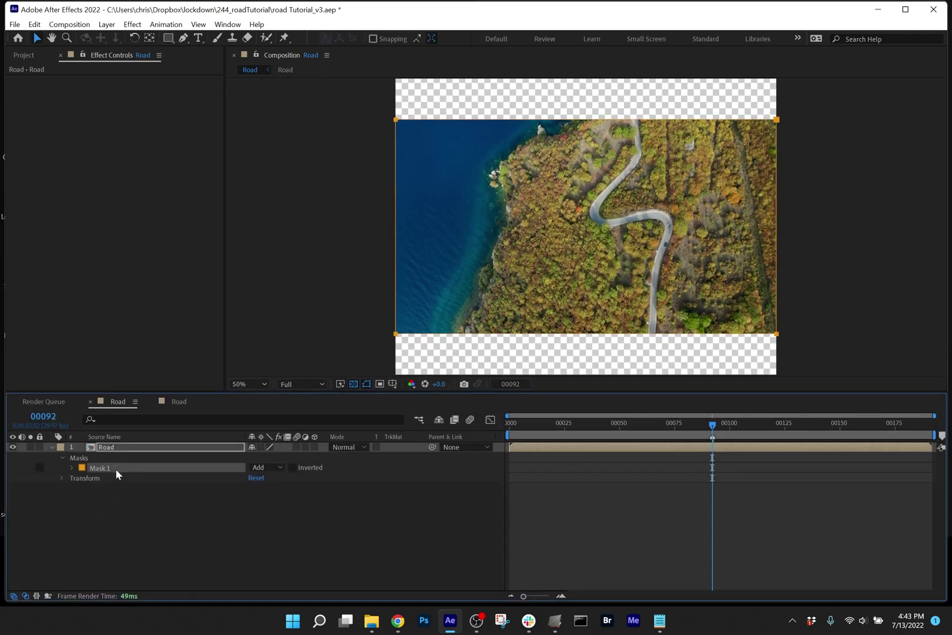
key("ctrl+shift+n")
- Set Mask 2 to Subtract and Inverted, with -20 pixel expansion and 60% opacity
key("m")
key("m")
left_click(265, 507)
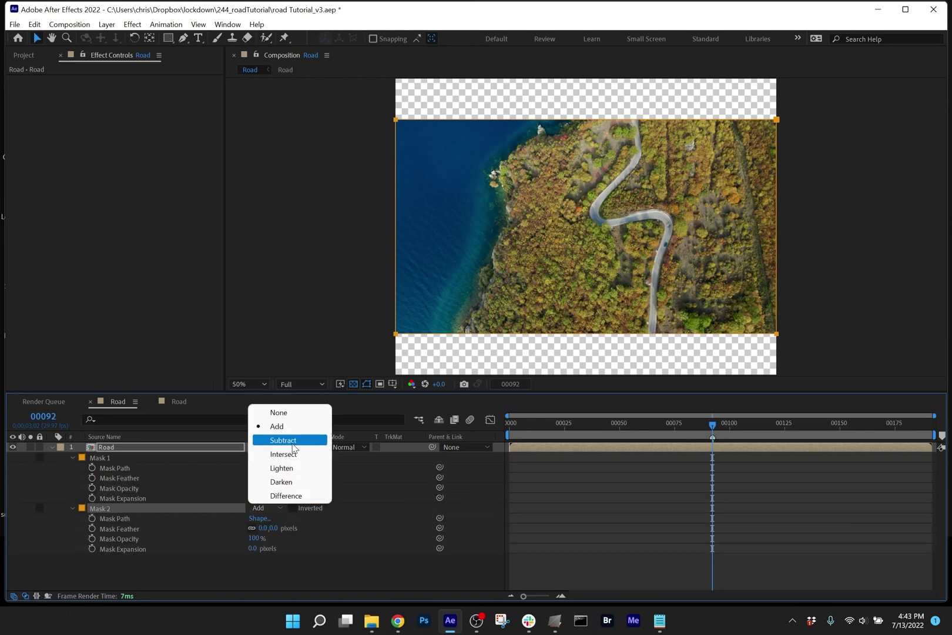
left_click(292, 443)
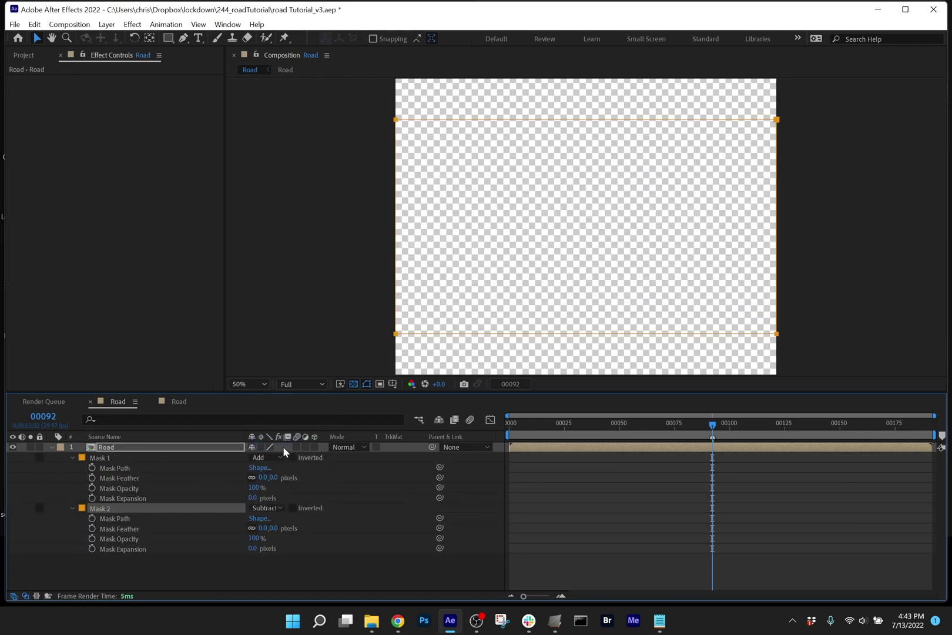
left_click(293, 508)
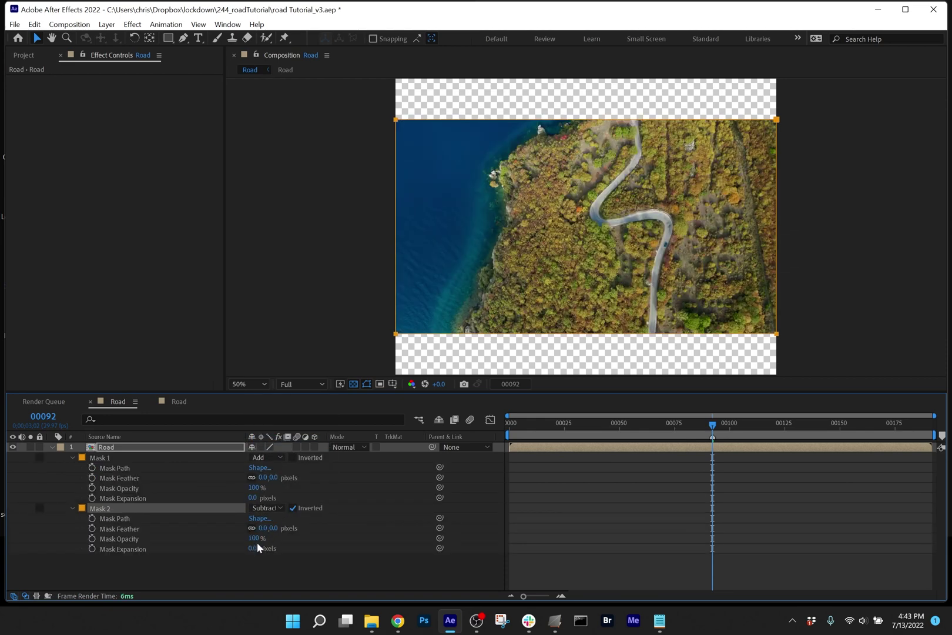
left_click_drag(254, 550, 233, 542)
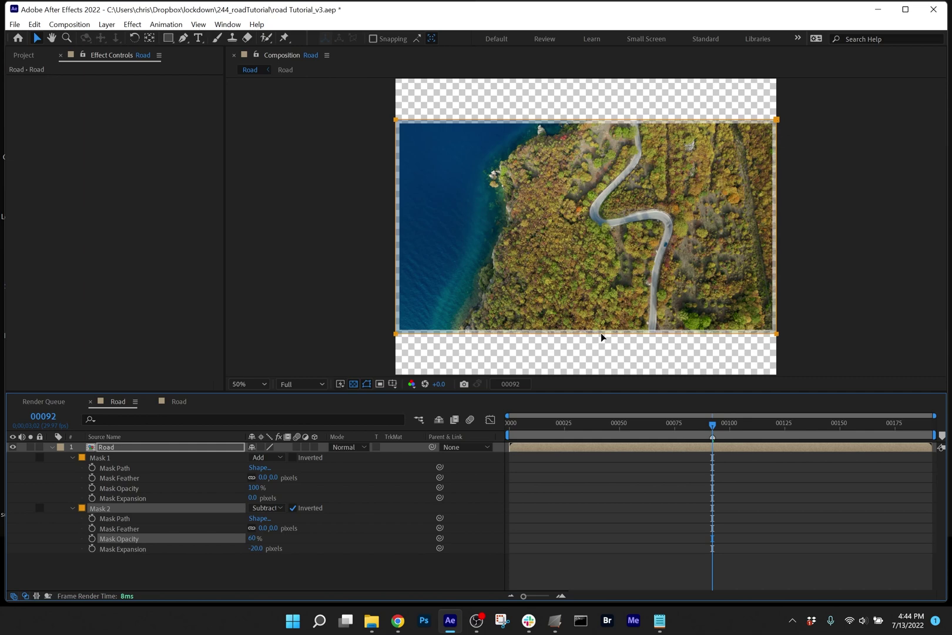
- Pre-compose the Road layer with all attributes moved, naming it 'Road Expanded'
key("comma")
left_click(198, 448)
key("ctrl+shift+c")
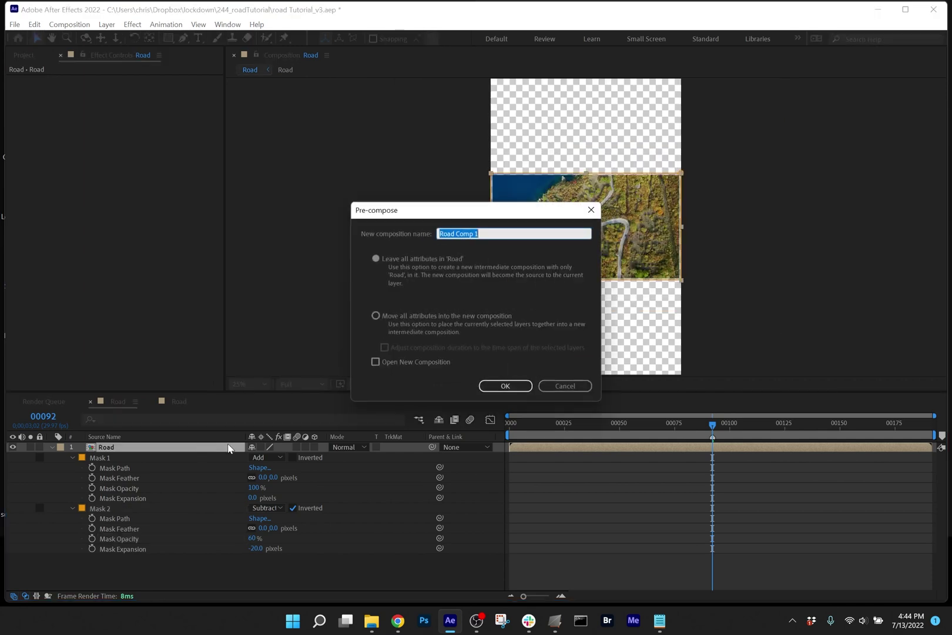
left_click(424, 317)
double_click(479, 236)
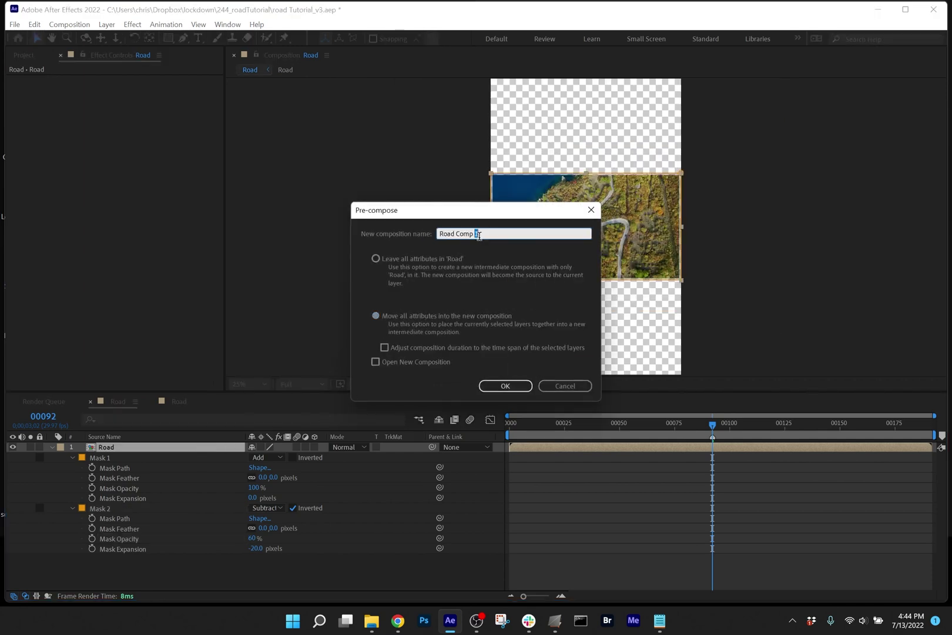
type("Road Expanded")
key("Return")
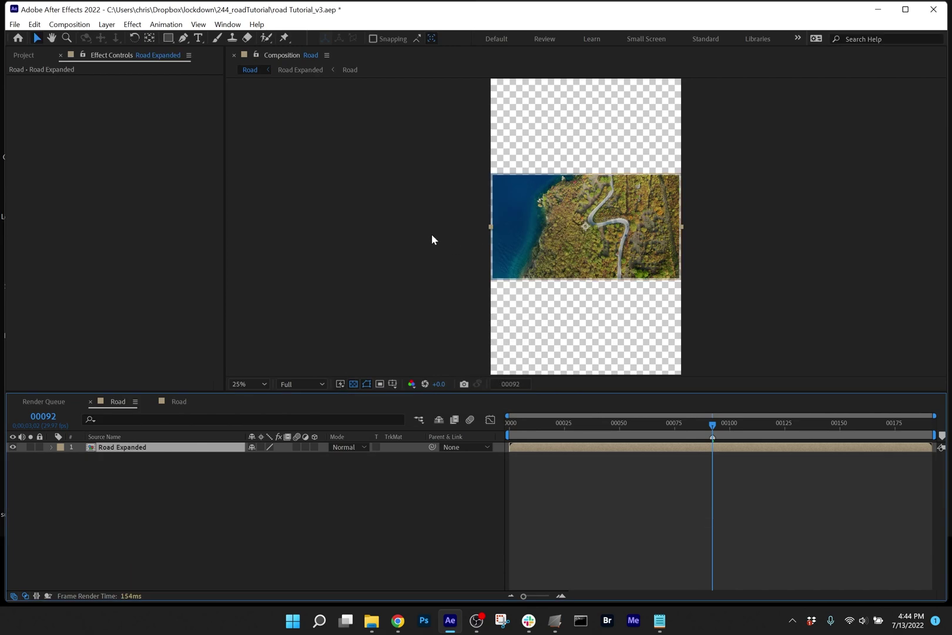
- Apply the Lockdown effect from aescripts + aeplugins to Road Expanded
left_click(132, 24)
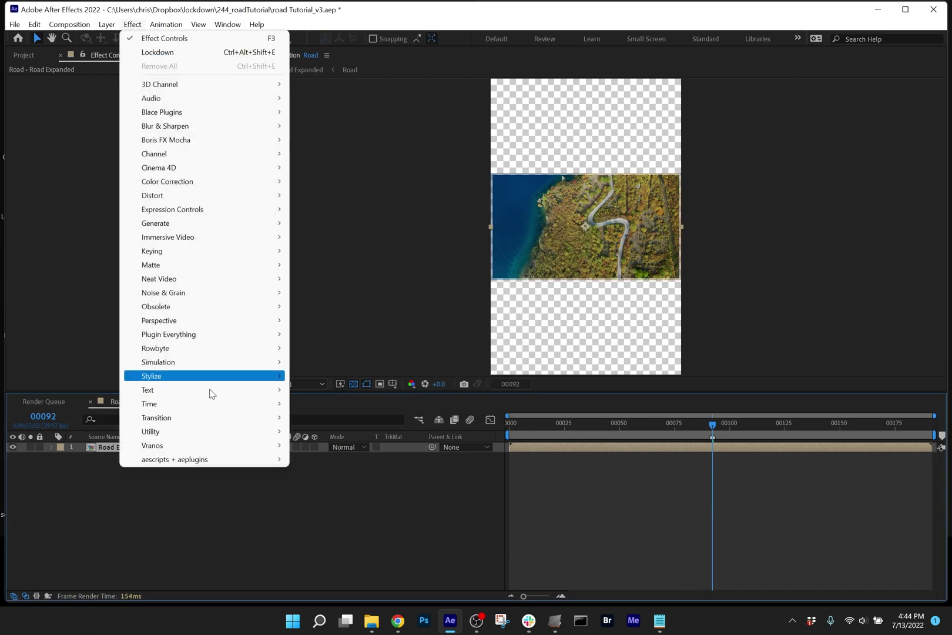
mouse_move(259, 459)
left_click(321, 461)
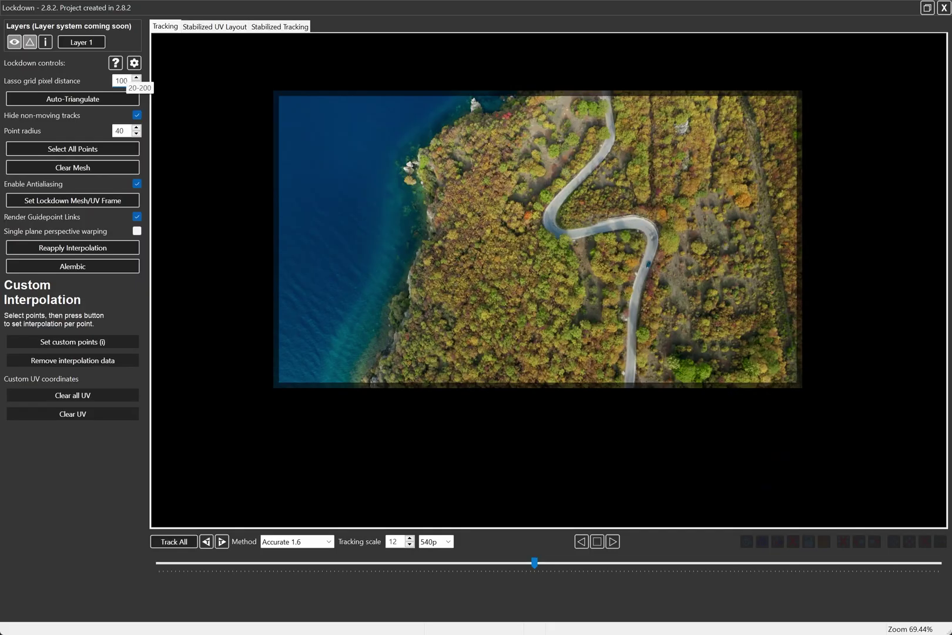
- Set lasso grid spacing to 100 pixels, lasso the land beside the road, and track the points
left_click(352, 396)
mouse_move(358, 395)
left_mouse_down()
mouse_move(414, 234)
mouse_move(419, 173)
mouse_move(461, 130)
mouse_move(511, 102)
mouse_move(622, 91)
mouse_move(783, 94)
mouse_move(809, 111)
mouse_move(804, 424)
mouse_move(804, 401)
left_mouse_up()
left_click(181, 540)
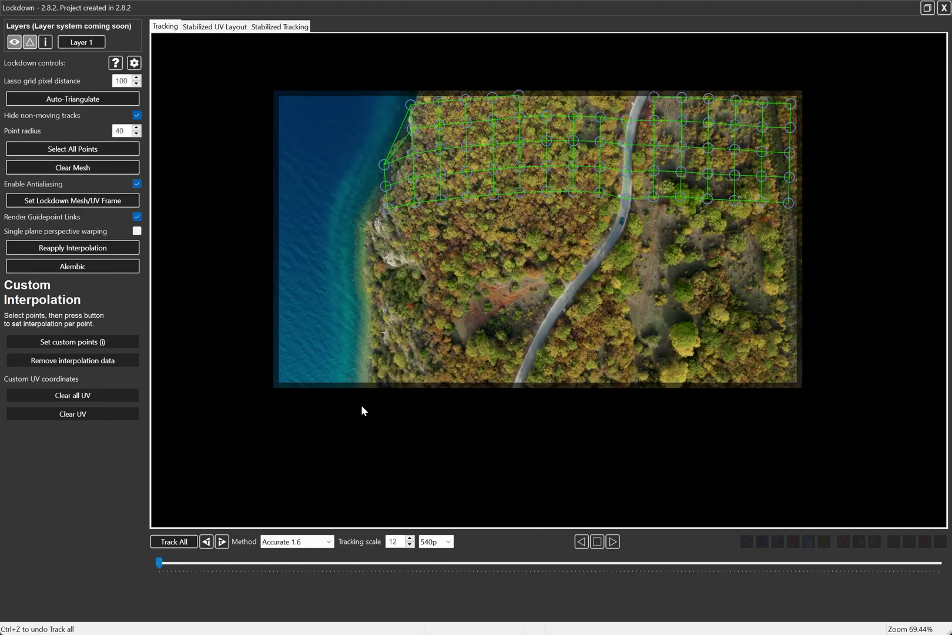
- Lasso more land along the lower shoreline at the last frame and track the new points
mouse_move(368, 404)
left_mouse_down()
mouse_move(379, 221)
mouse_move(540, 204)
mouse_move(776, 221)
mouse_move(828, 240)
mouse_move(811, 399)
left_mouse_up()
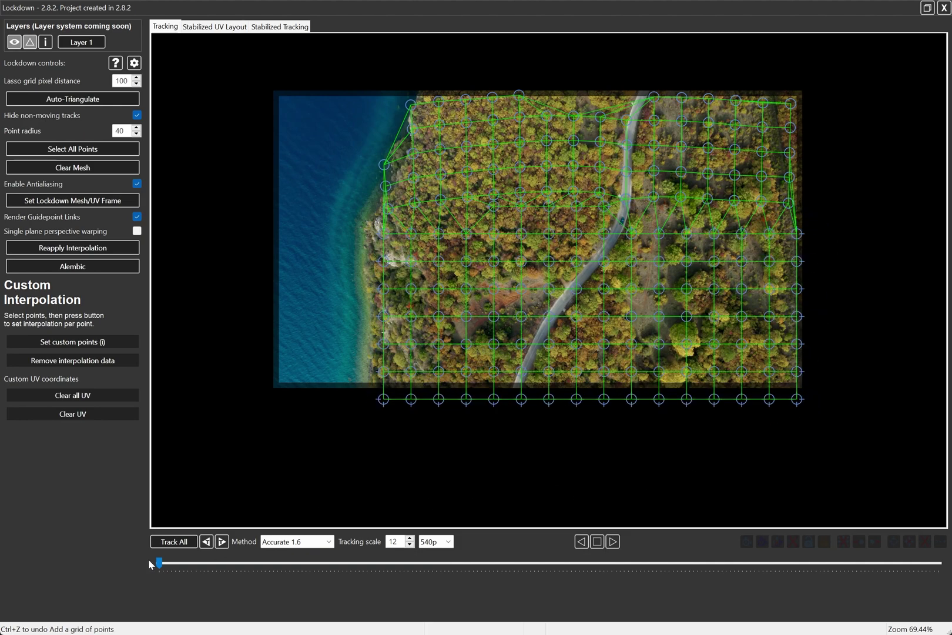
left_click_drag(157, 562, 938, 563)
mouse_move(412, 353)
left_mouse_down()
mouse_move(473, 269)
mouse_move(521, 227)
mouse_move(576, 94)
mouse_move(672, 69)
mouse_move(790, 75)
mouse_move(832, 105)
mouse_move(832, 192)
mouse_move(810, 280)
mouse_move(564, 295)
mouse_move(420, 359)
left_mouse_up()
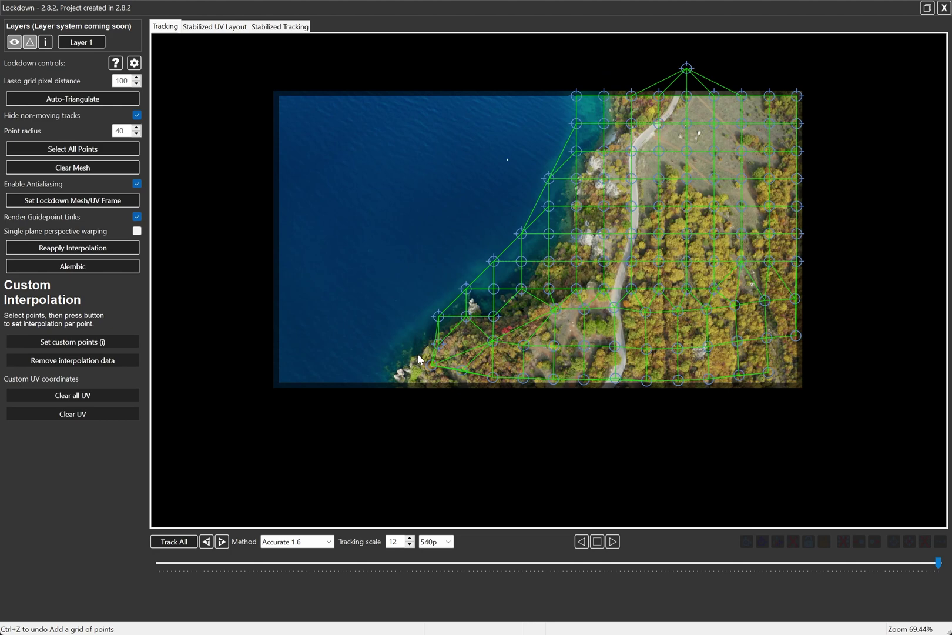
left_click(182, 544)
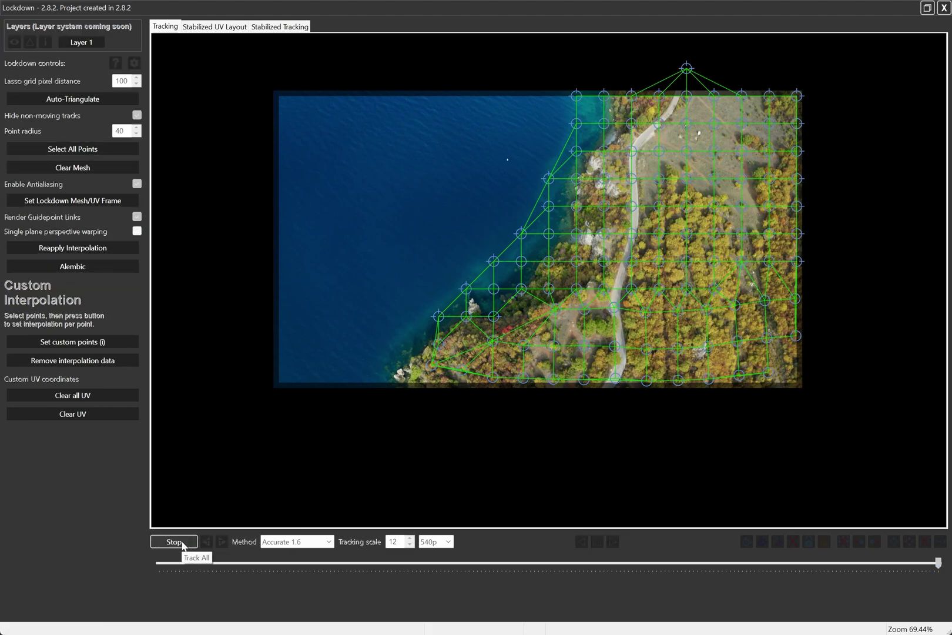
- Set partial tracks to interpolate as one unified plane
scroll(536, 189, "down", 1)
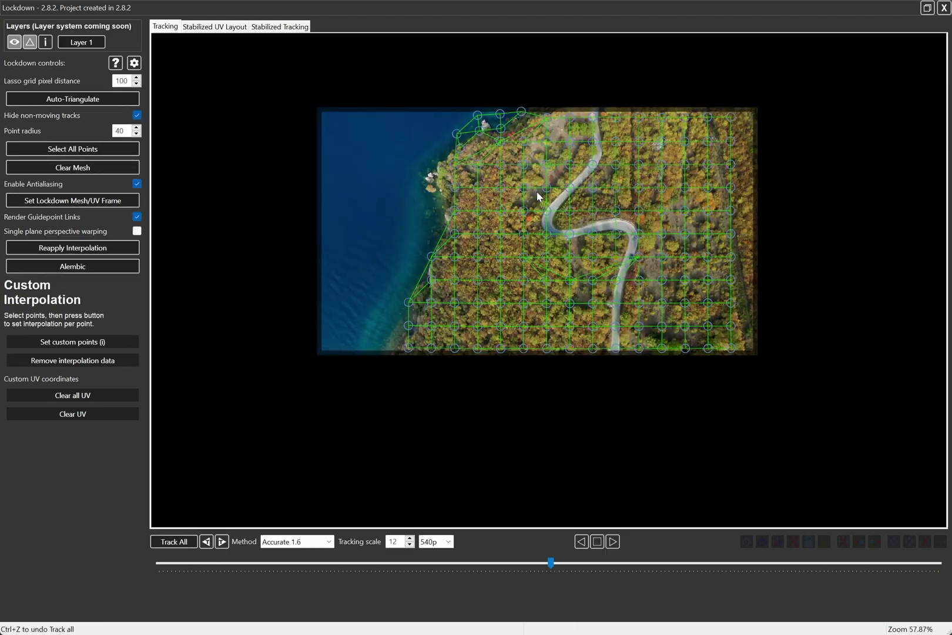
scroll(536, 196, "down", 1)
left_click_drag(536, 196, 536, 254)
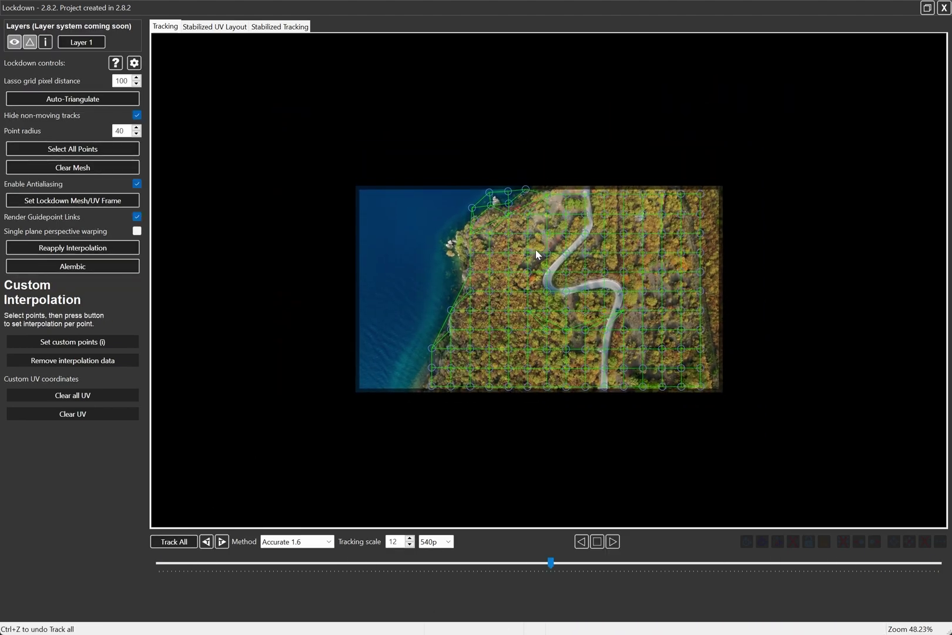
left_click(46, 42)
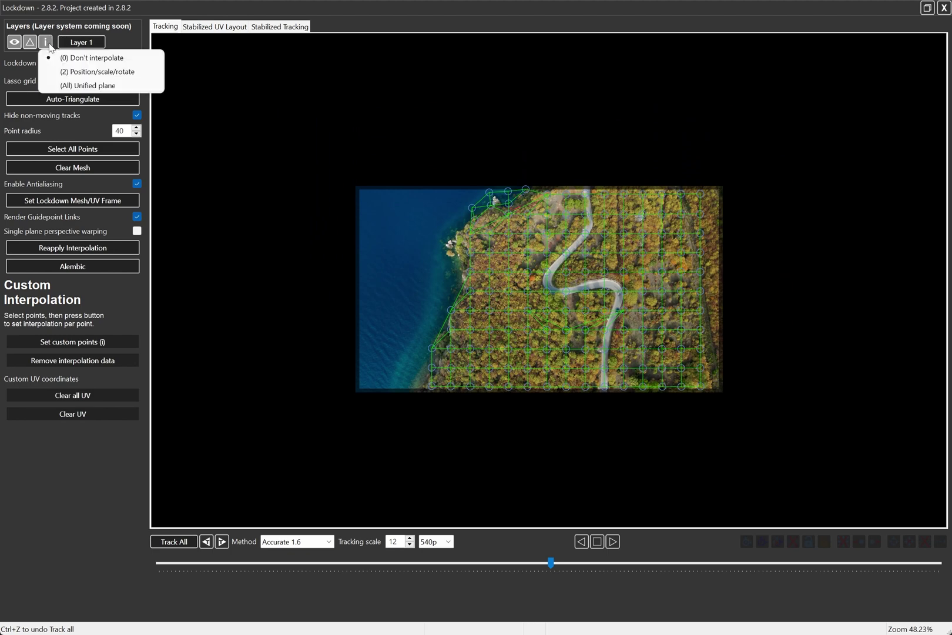
left_click(87, 87)
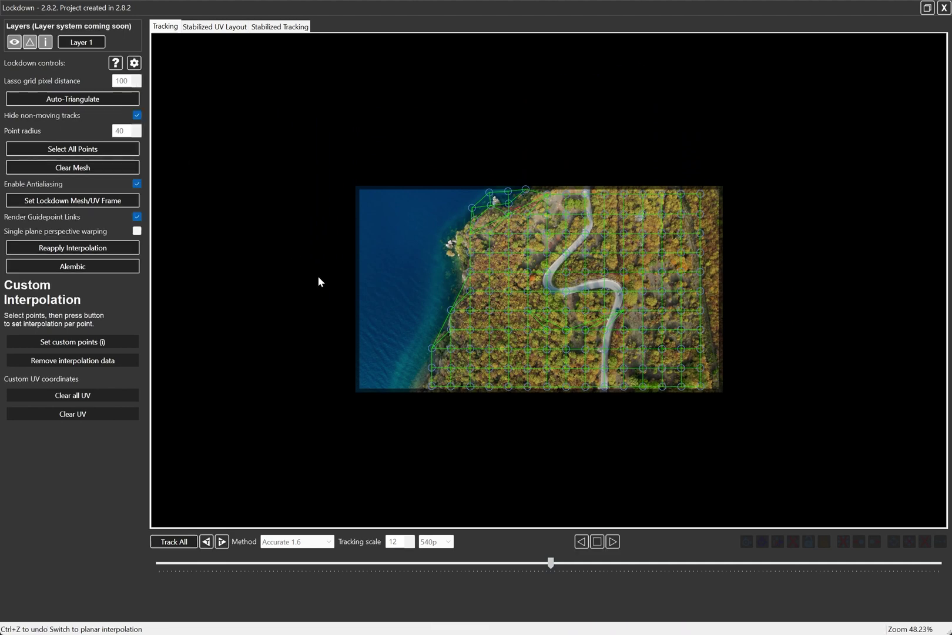
- Play the clip to check the mesh, then clear and auto-triangulate it again mid-clip
scroll(427, 268, "down", 2)
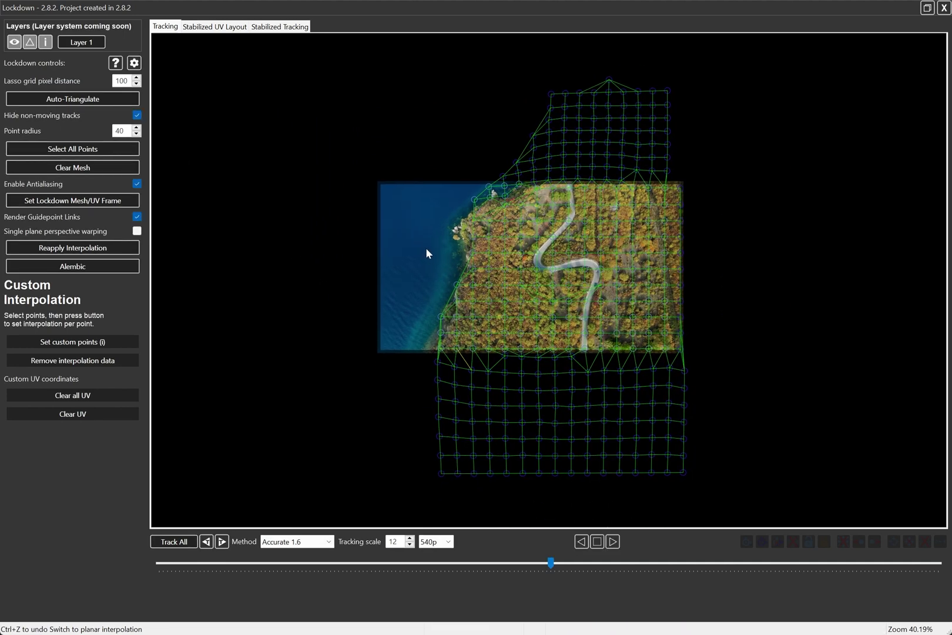
left_click_drag(553, 565, 147, 554)
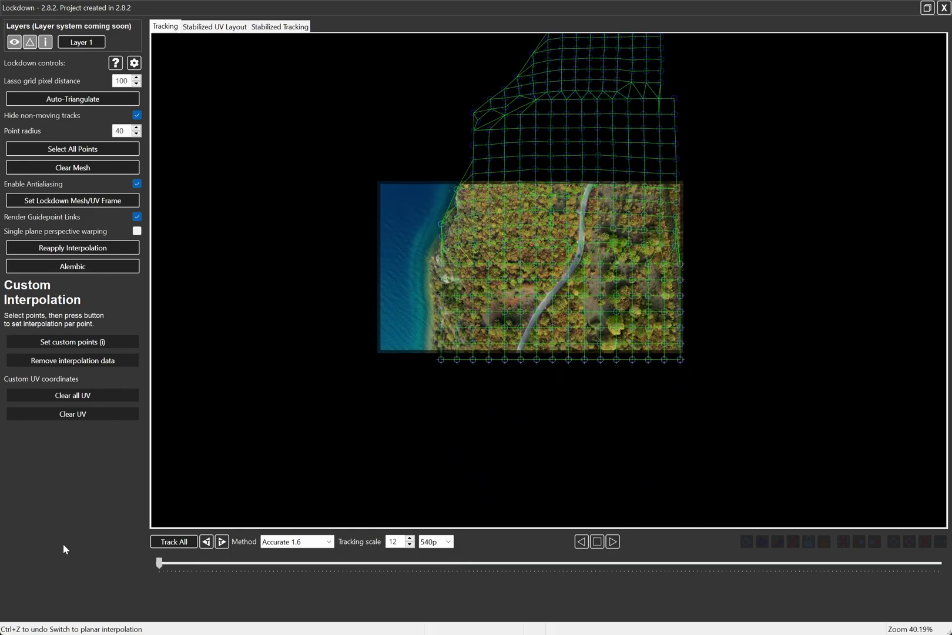
key("space")
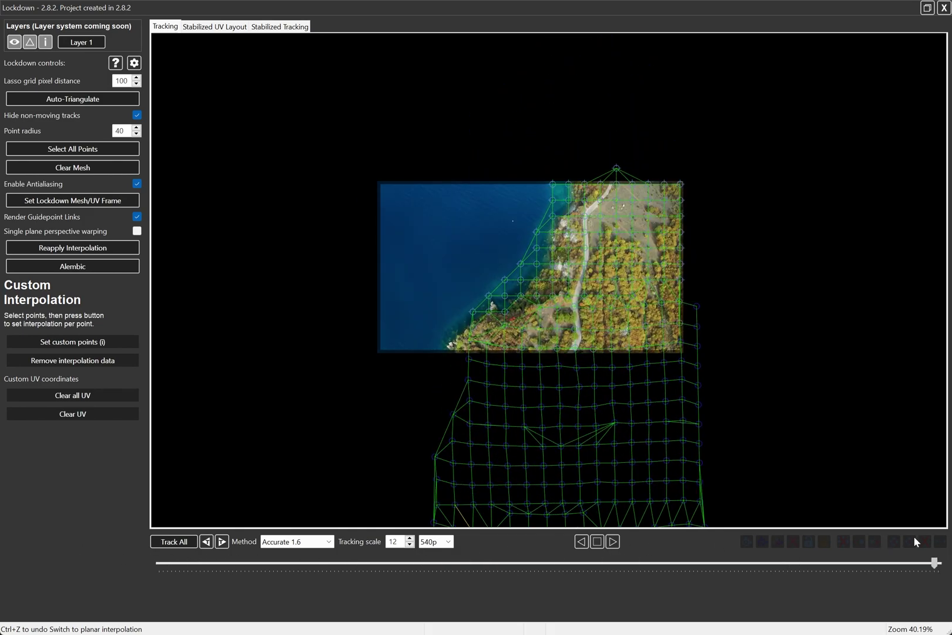
left_click_drag(935, 563, 467, 540)
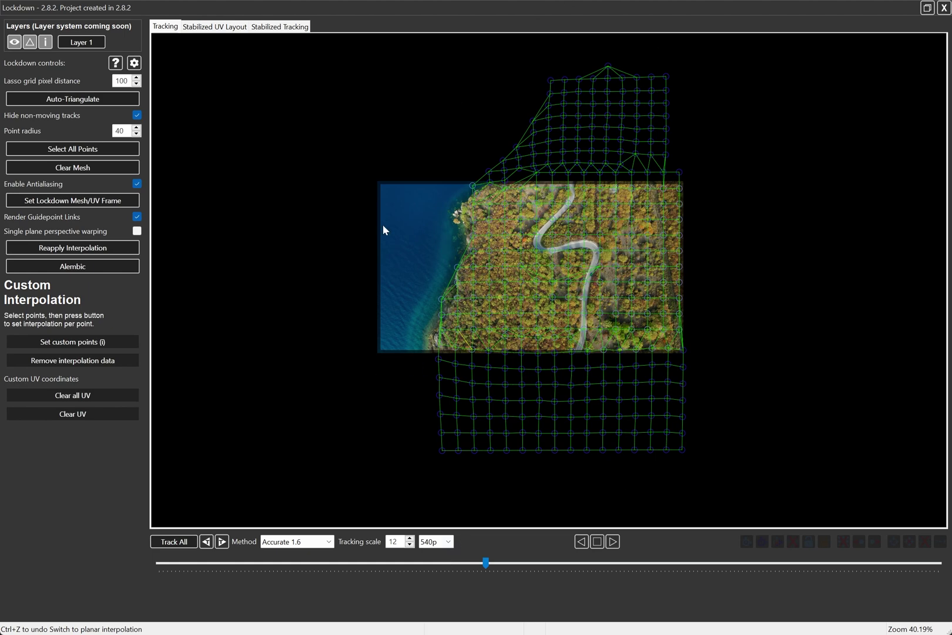
left_click(110, 169)
left_click(98, 100)
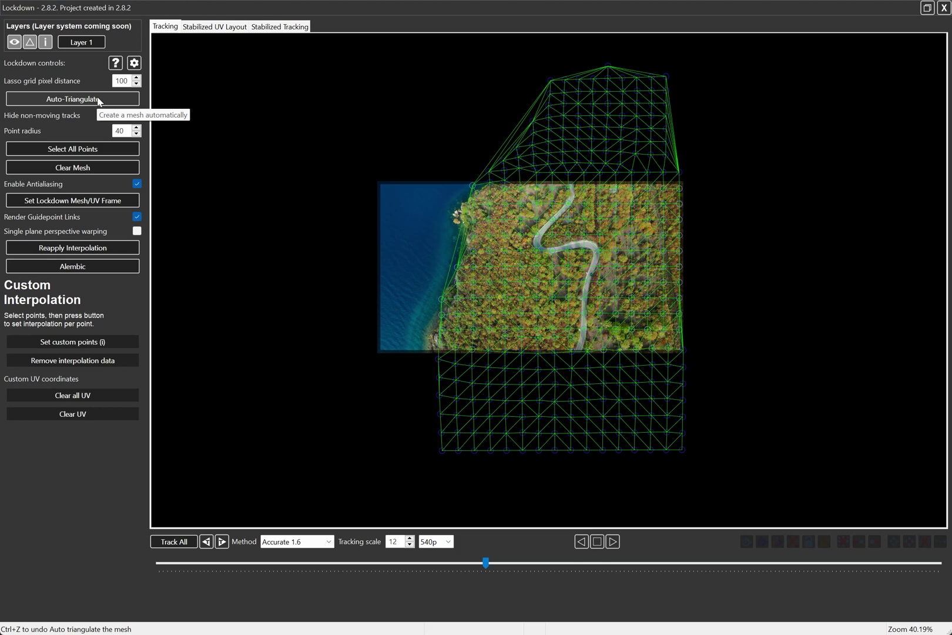
key("Right")
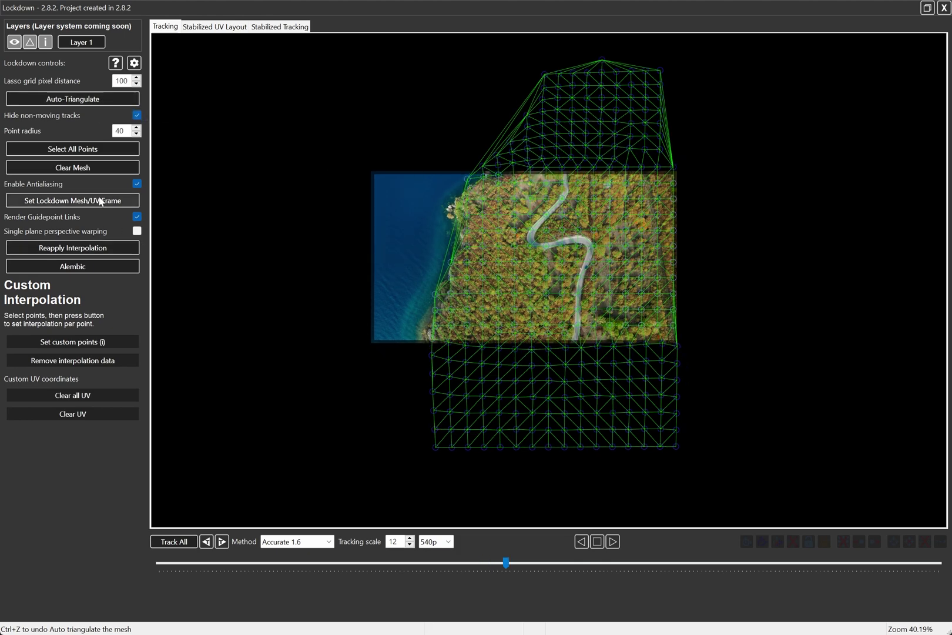
- Set the lockdown mesh/UV frame at frame 85, then scrub back to an earlier frame
left_click(87, 200)
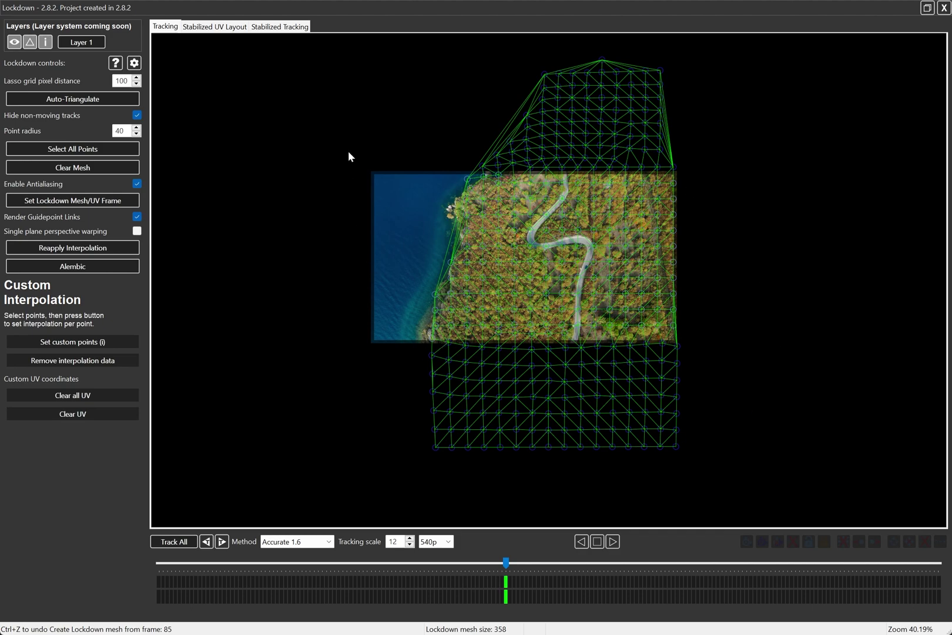
scroll(562, 291, "up", 2)
scroll(571, 376, "up", 1)
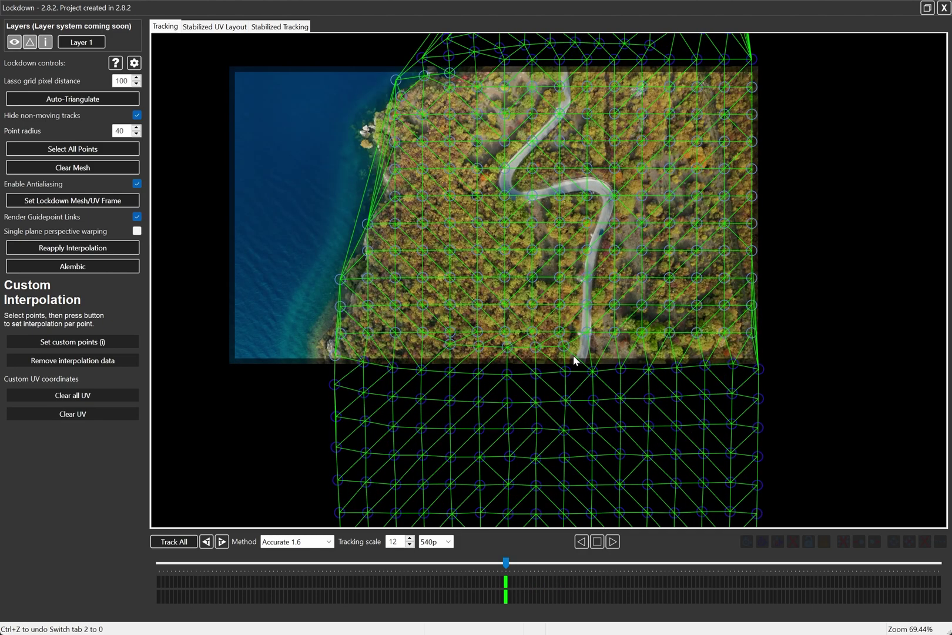
scroll(573, 356, "up", 2)
left_click_drag(505, 563, 453, 584)
- Delete the four tracked points on the road, re-triangulate, and return to the first frame
mouse_move(588, 170)
left_mouse_down()
mouse_move(566, 232)
mouse_move(565, 317)
mouse_move(600, 302)
mouse_move(607, 281)
mouse_move(617, 153)
left_mouse_up()
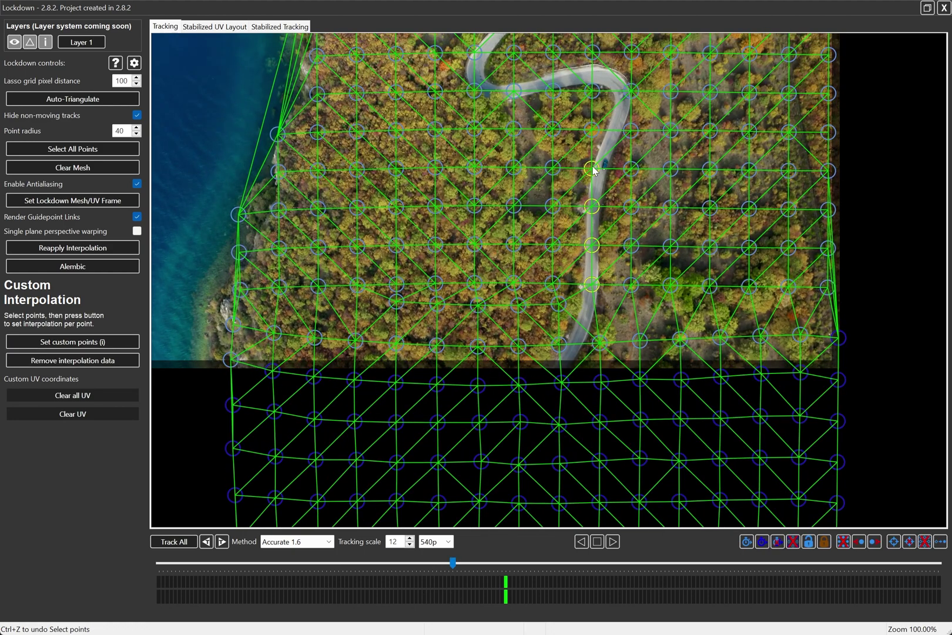
key("Delete")
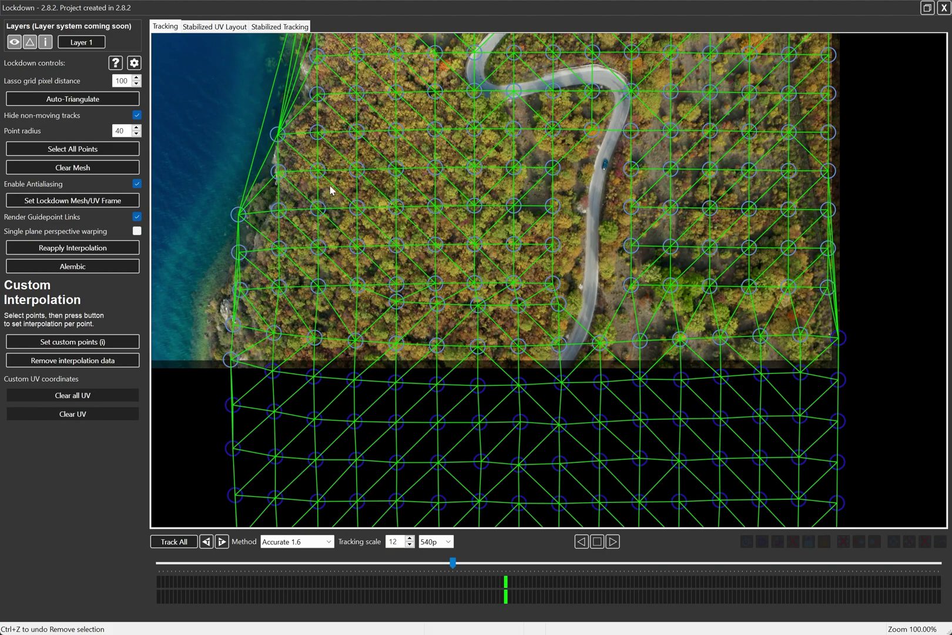
left_click(100, 99)
left_click_drag(453, 563, 506, 565)
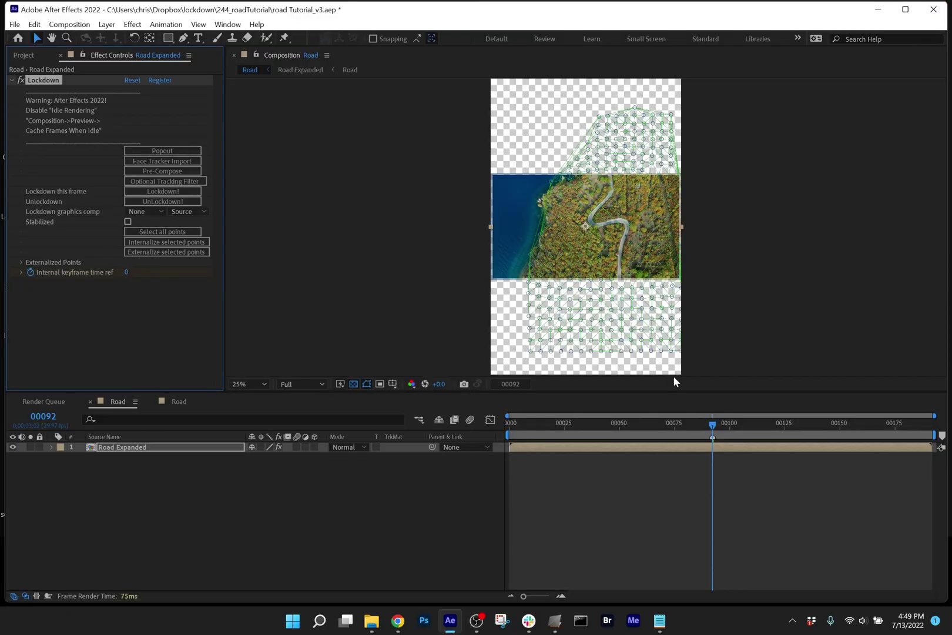
- Run Lockdown! to create Road Expanded Stabilized, stop at frame 00092, and pre-compose all three layers
left_click(194, 192)
left_click(194, 191)
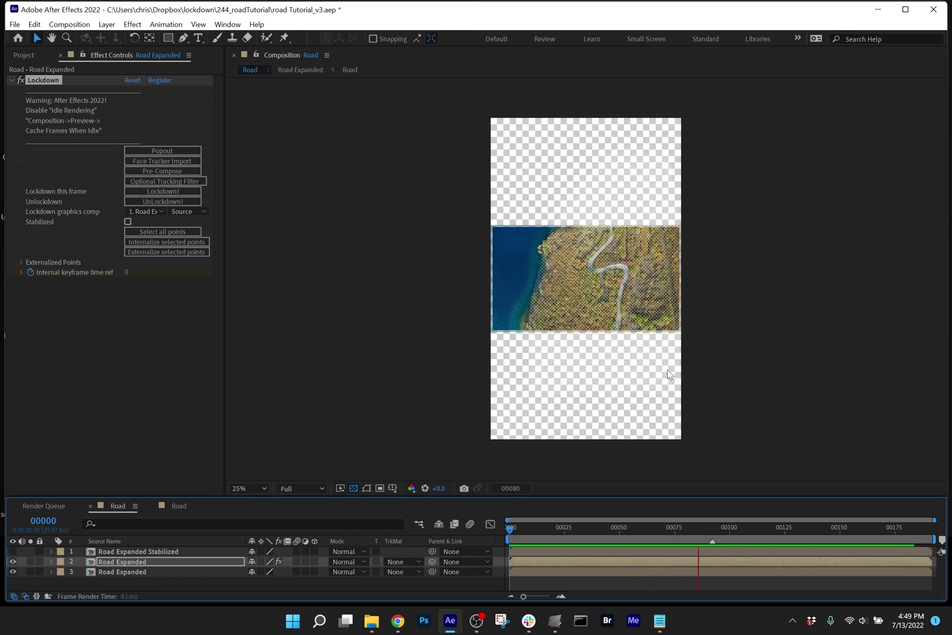
left_click(148, 563)
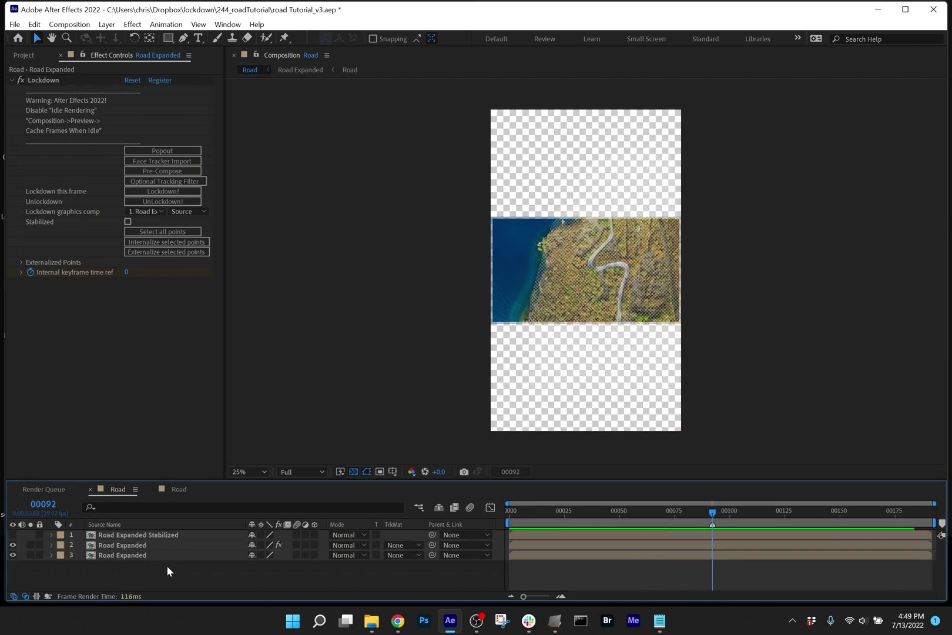
key("ctrl+a")
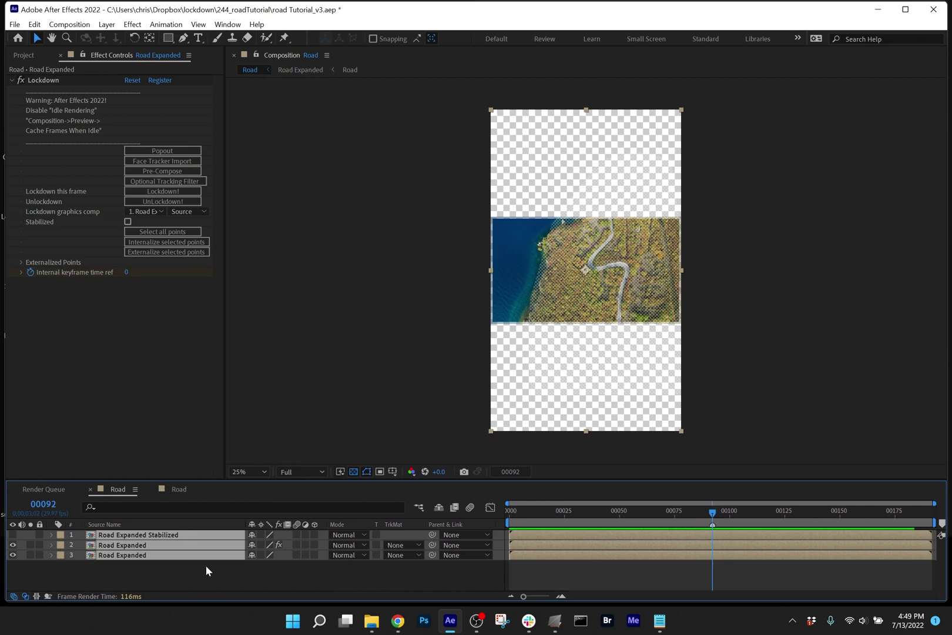
key("ctrl+shift+c")
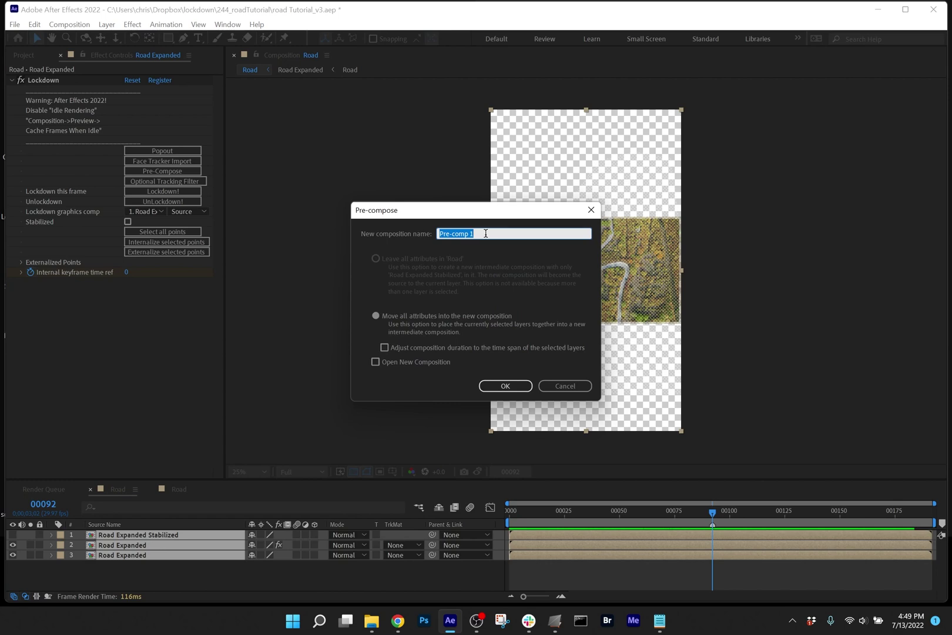
- Name the pre-comp 'WorkingComp' and review Composition Settings without changes
type("WorkingComp")
key("Return")
key("ctrl+k")
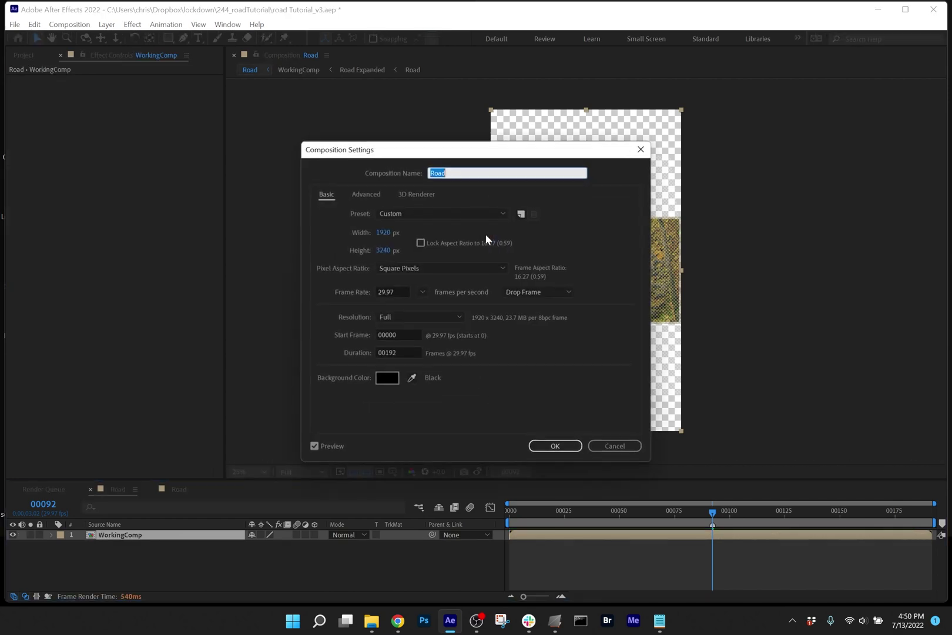
left_click(383, 250)
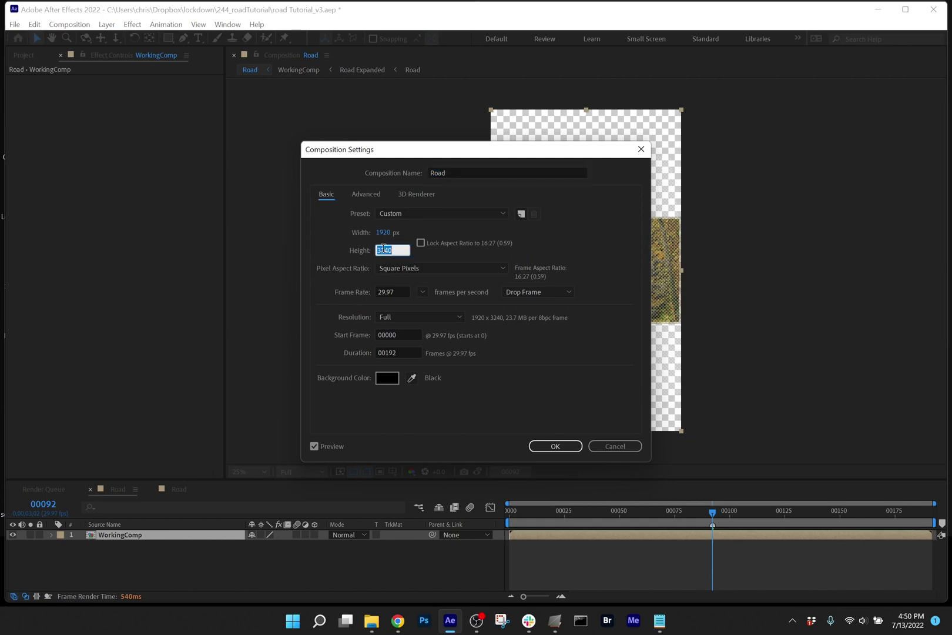
key("Return")
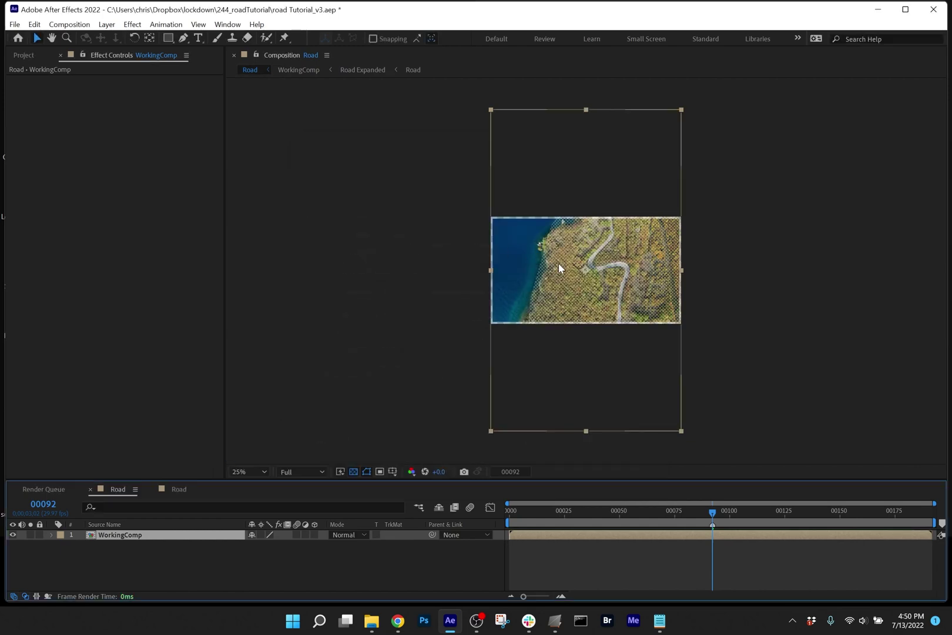
- Preview the Road composition and stop at frame 00092
scroll(559, 268, "up", 2)
scroll(560, 267, "down", 2)
key("space")
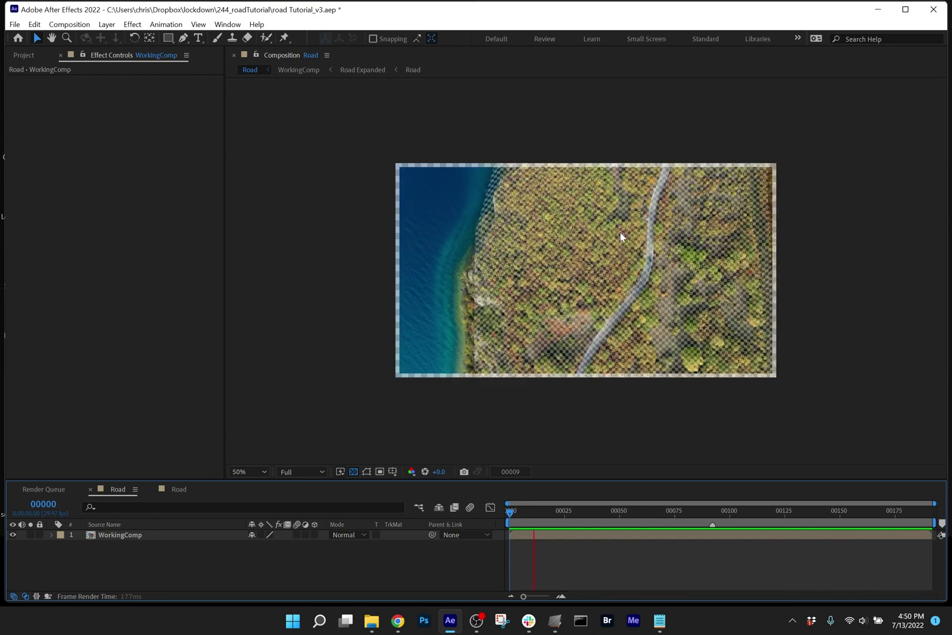
left_click(711, 512)
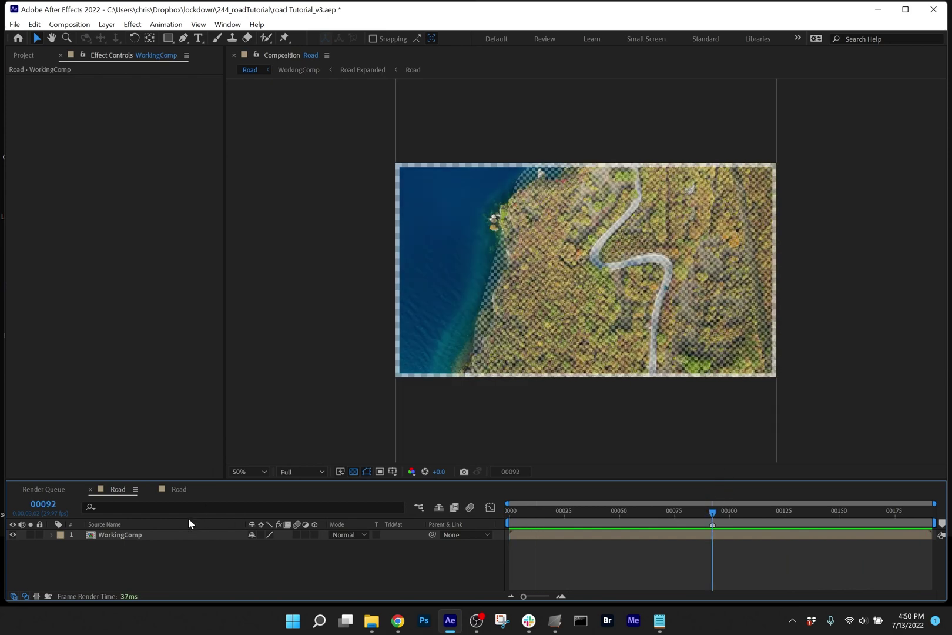
- Open WorkingComp, then Road Expanded Stabilized, and delete its Checkerboard layer
double_click(170, 535)
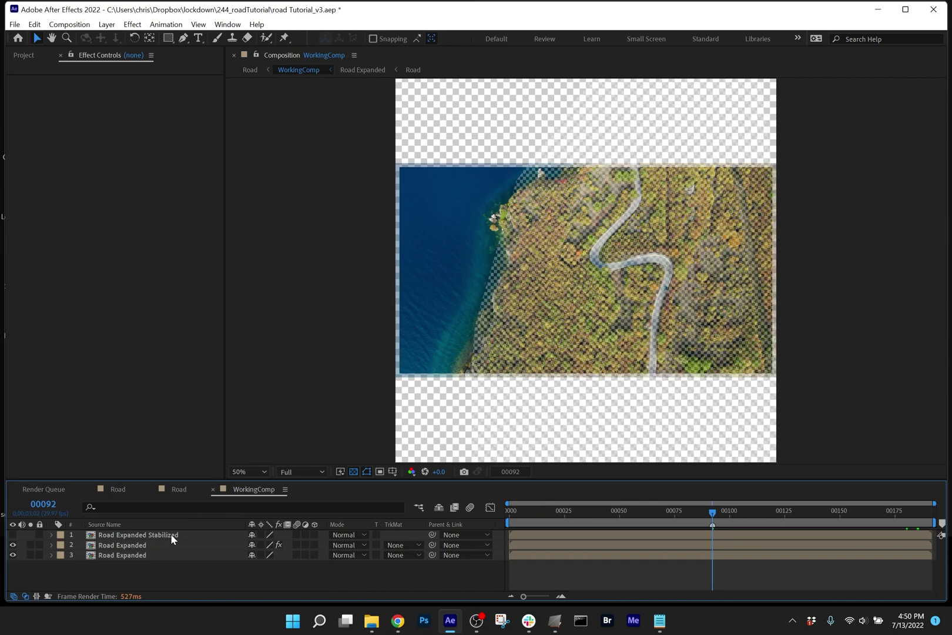
double_click(171, 534)
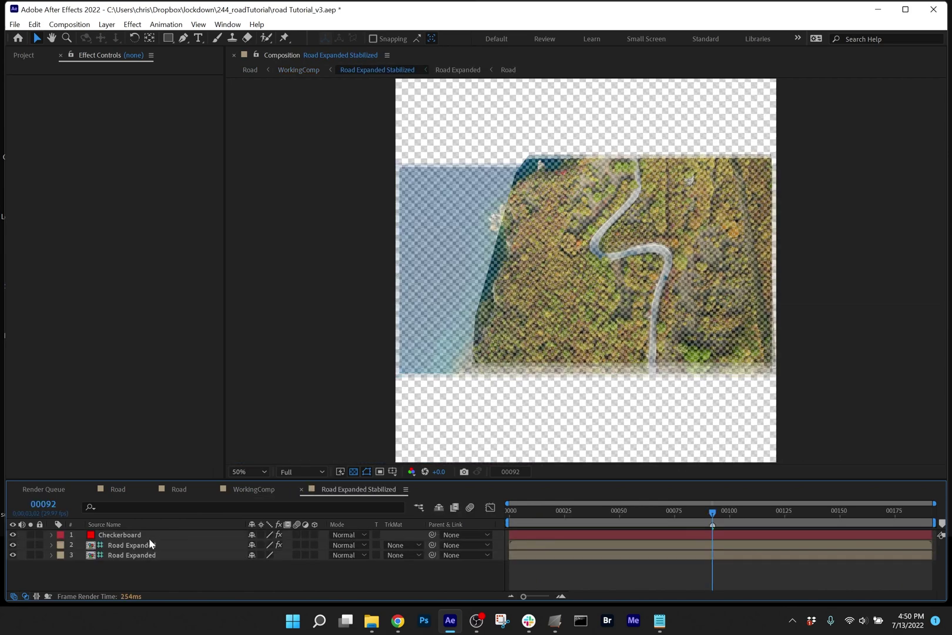
left_click(149, 536)
key("Delete")
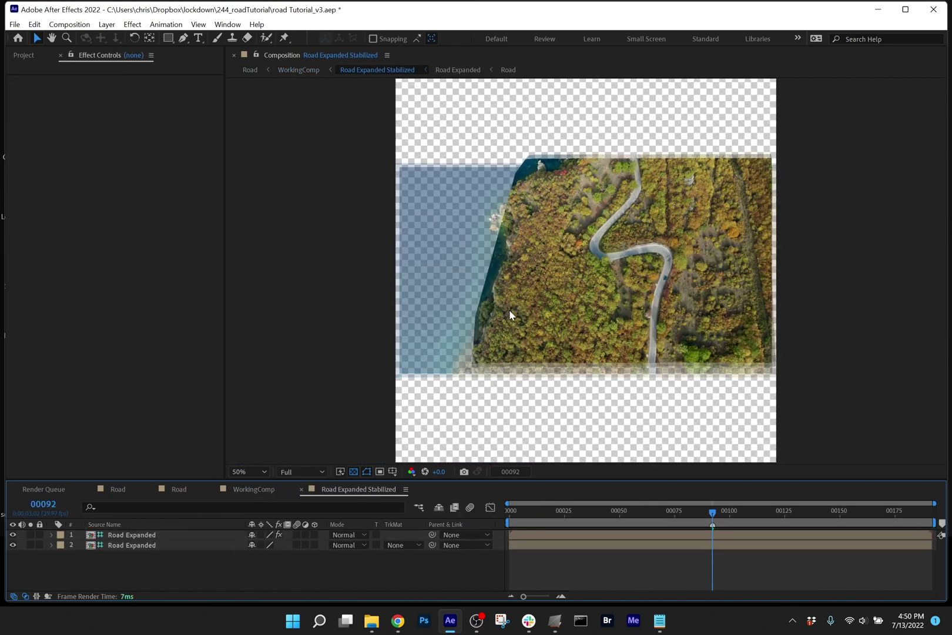
key("comma")
- Delete the second Road Expanded layer, return to frame 00000, and select the remaining layer
left_click(120, 547)
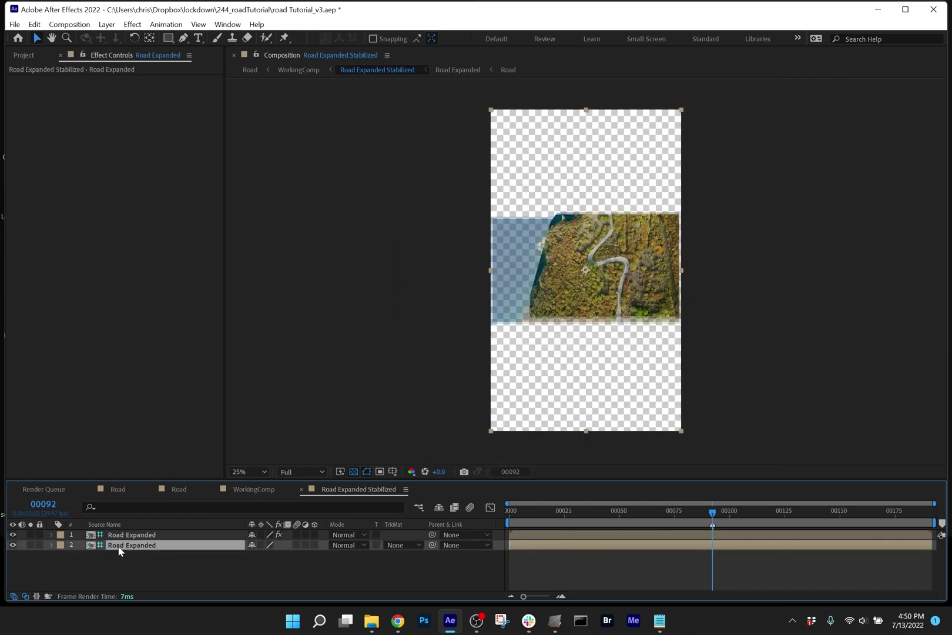
key("ctrl+alt+t")
key("Delete")
mouse_move(711, 517)
left_mouse_down()
mouse_move(474, 507)
mouse_move(937, 525)
mouse_move(496, 510)
mouse_move(720, 531)
left_mouse_up()
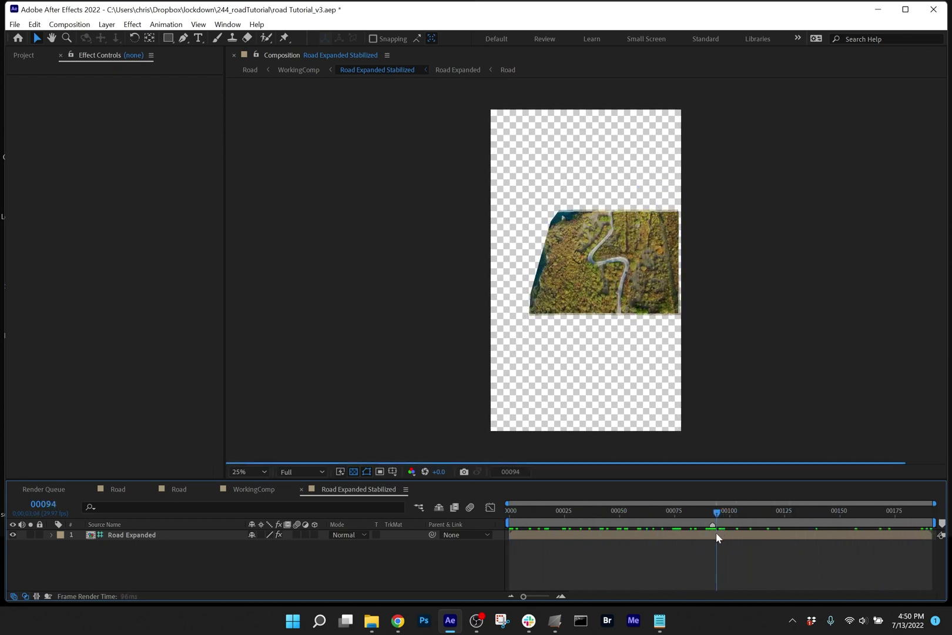
left_click(144, 537)
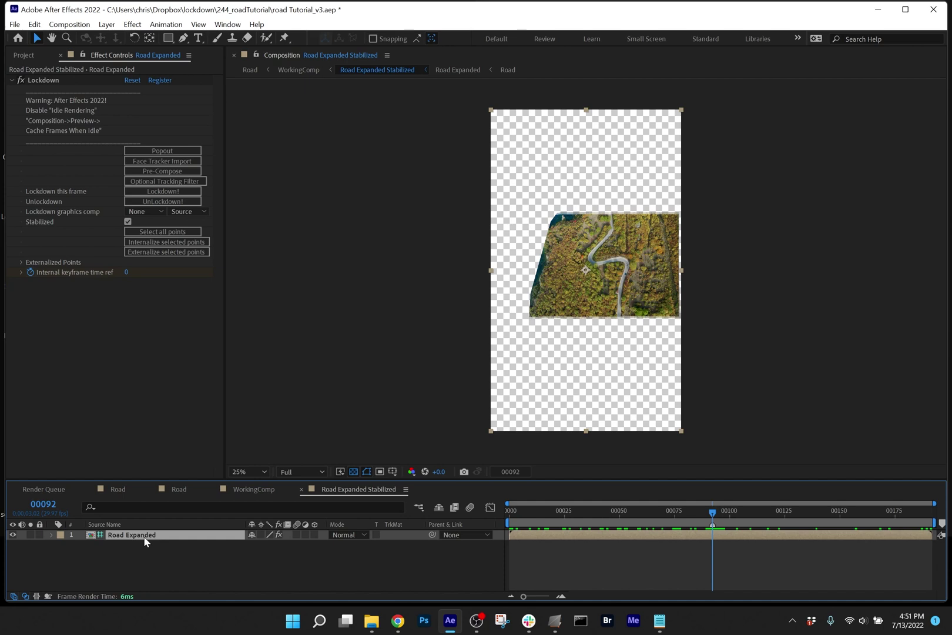
- Make the Road Expanded layer a guide layer, then test and discard a time-shifted duplicate
right_click(144, 538)
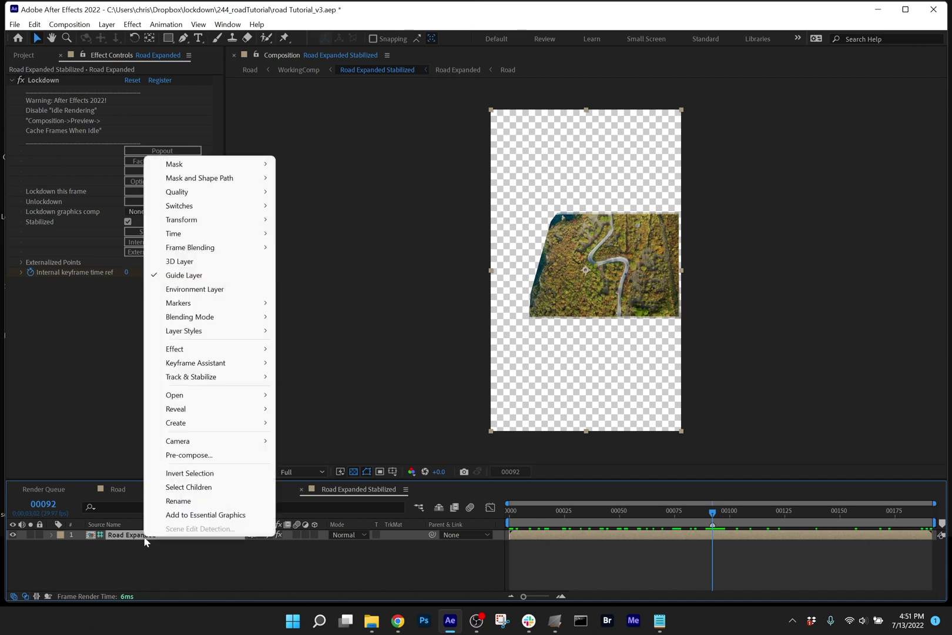
left_click(171, 276)
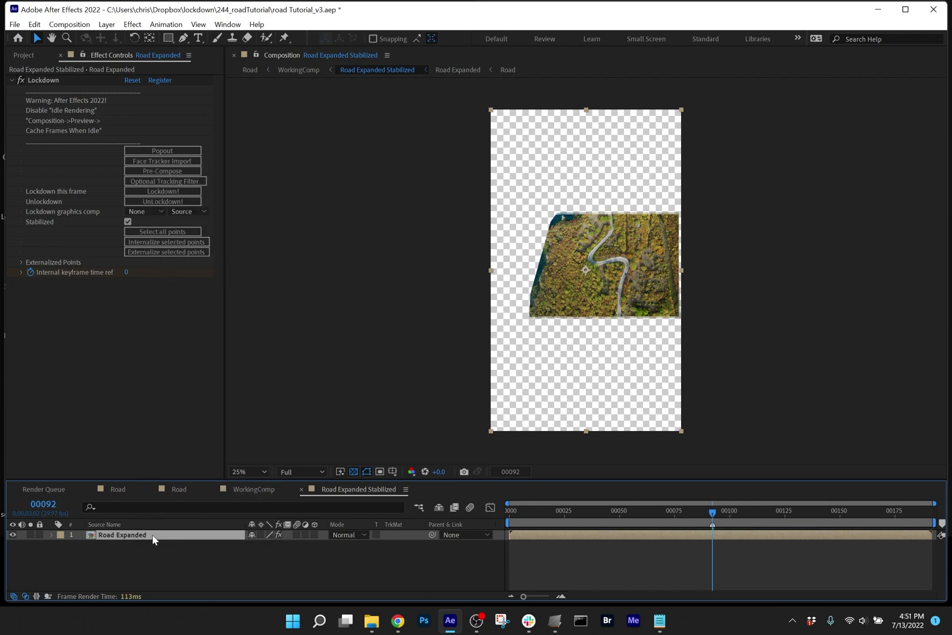
key("ctrl+d")
left_click_drag(629, 549, 445, 556)
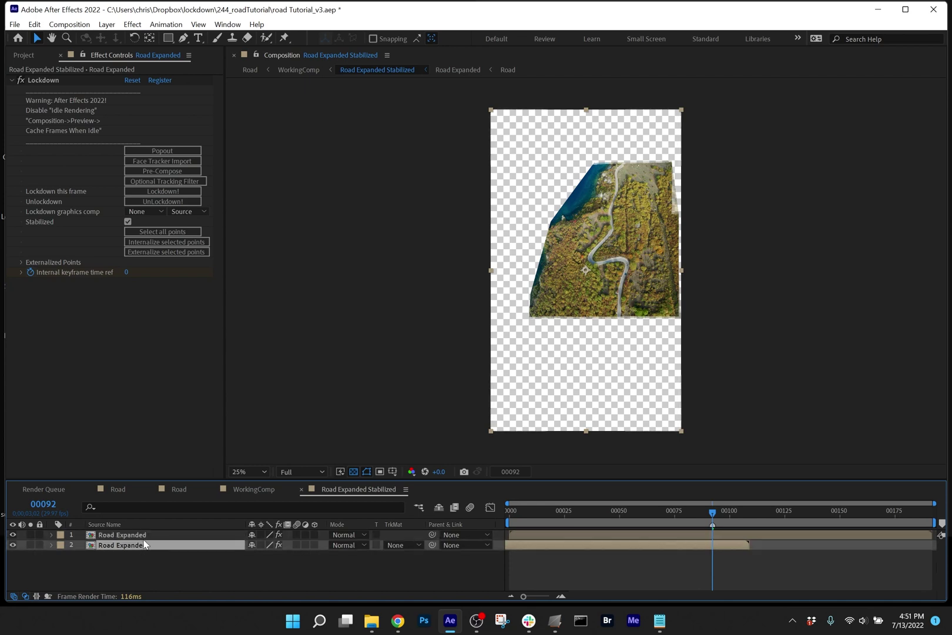
key("Delete")
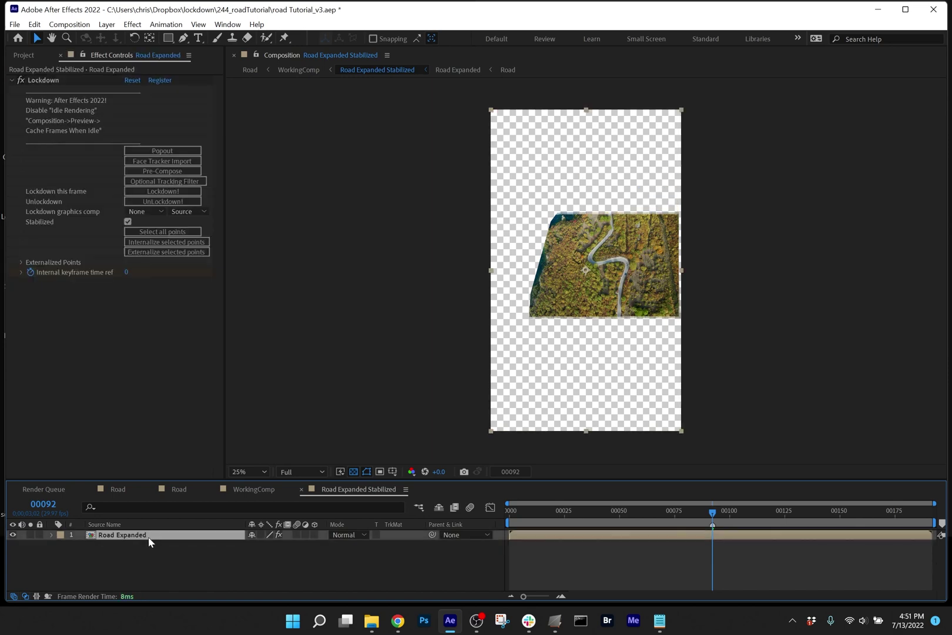
- Pre-compose the road layer as 'Road Expanded Comp 1'
key("ctrl+shift+c")
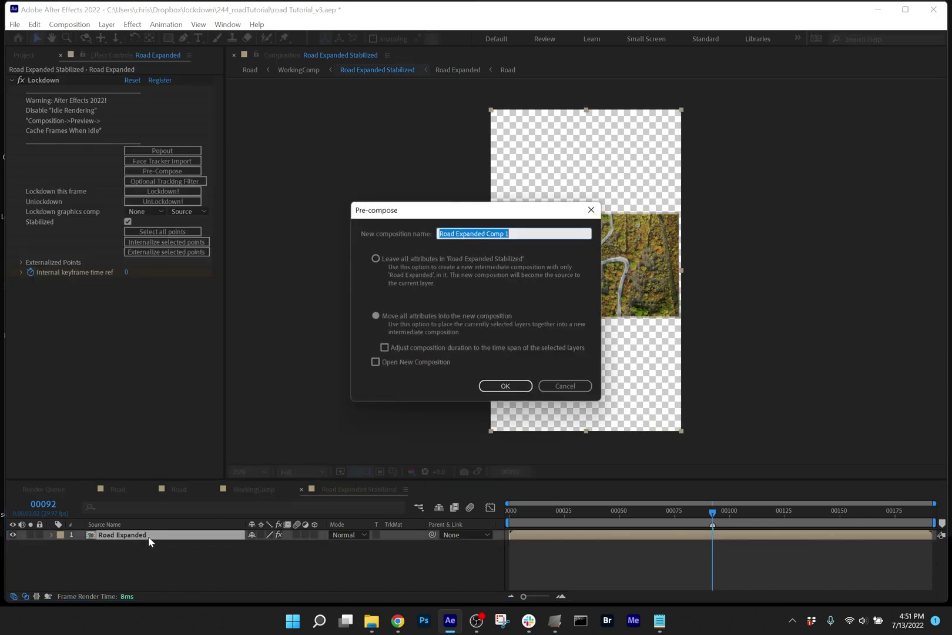
left_click(507, 383)
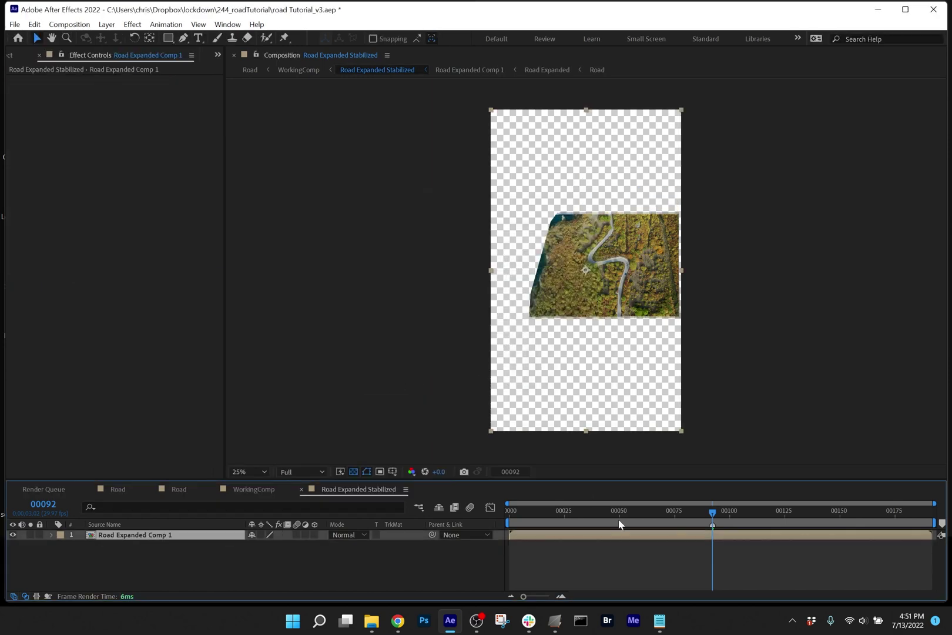
left_click(622, 544)
left_click(625, 538)
- Duplicate Road Expanded Comp 1 twice, offsetting copies to start at frame 92 and near 68
key("ctrl+d")
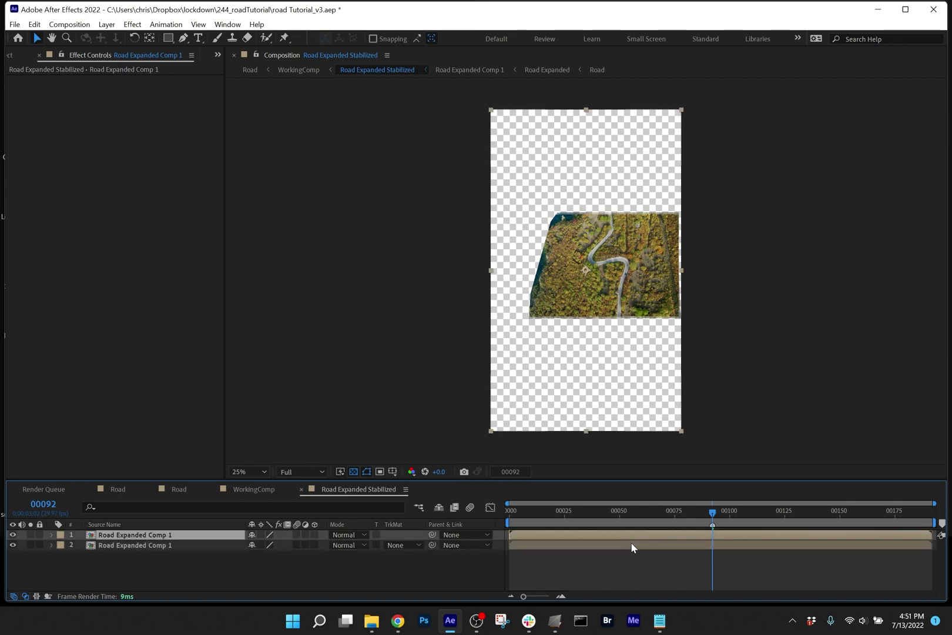
left_click_drag(656, 544, 860, 544)
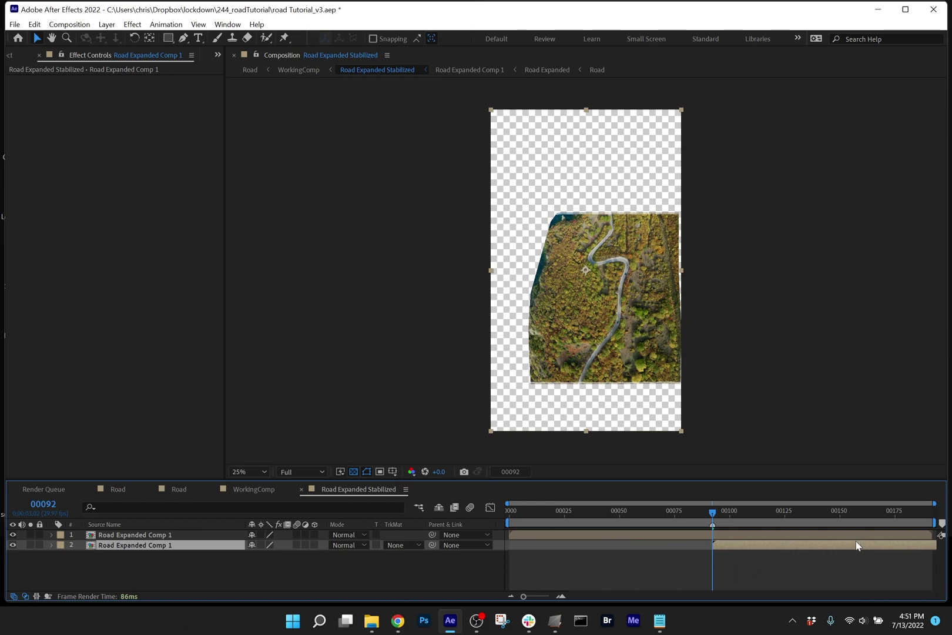
key("ctrl+d")
left_click_drag(858, 547, 550, 544)
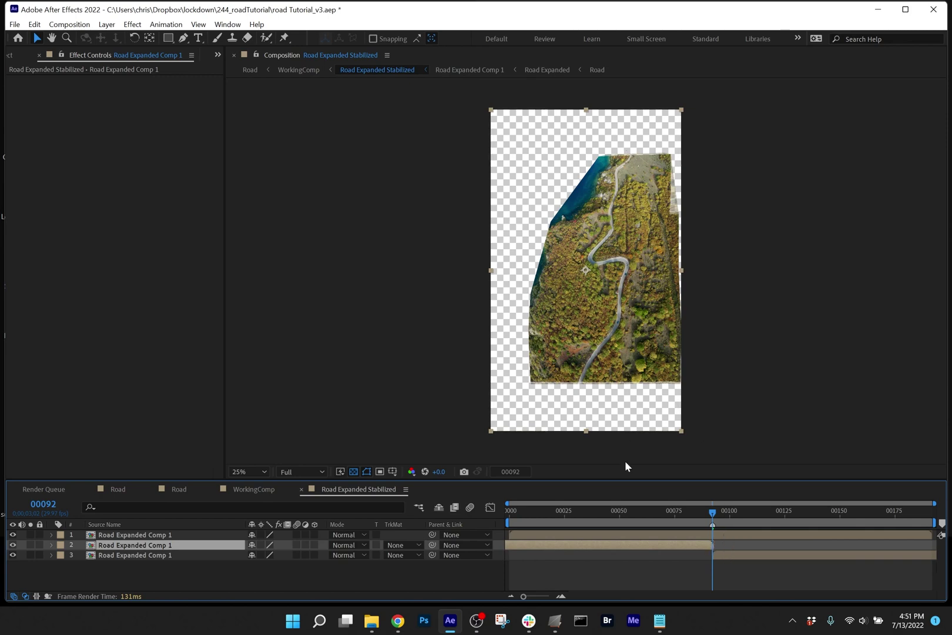
left_click(191, 555, "shift")
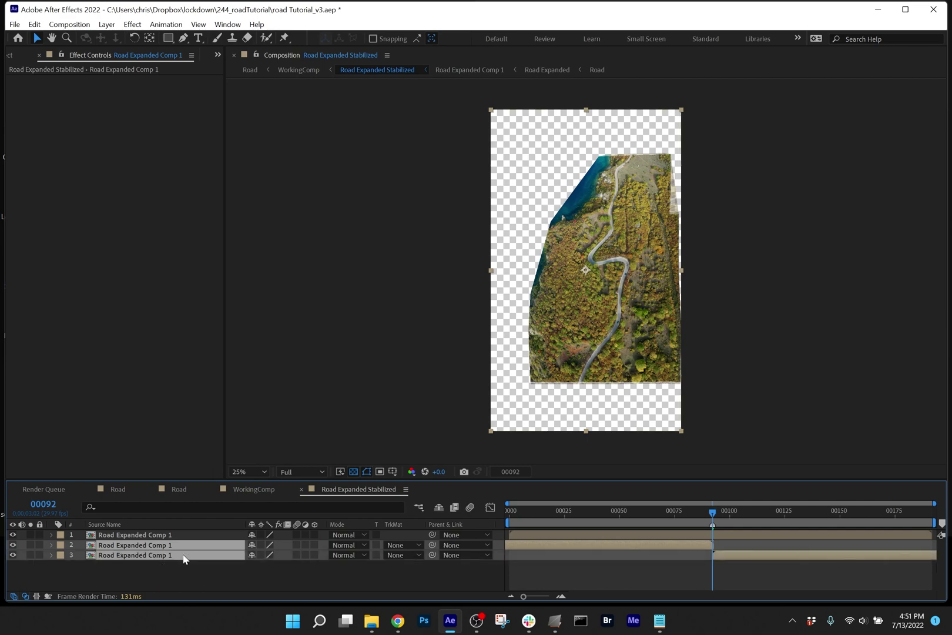
- Freeze road layers 2 and 3 and stretch them to the comp's end and start
right_click(184, 557)
mouse_move(306, 251)
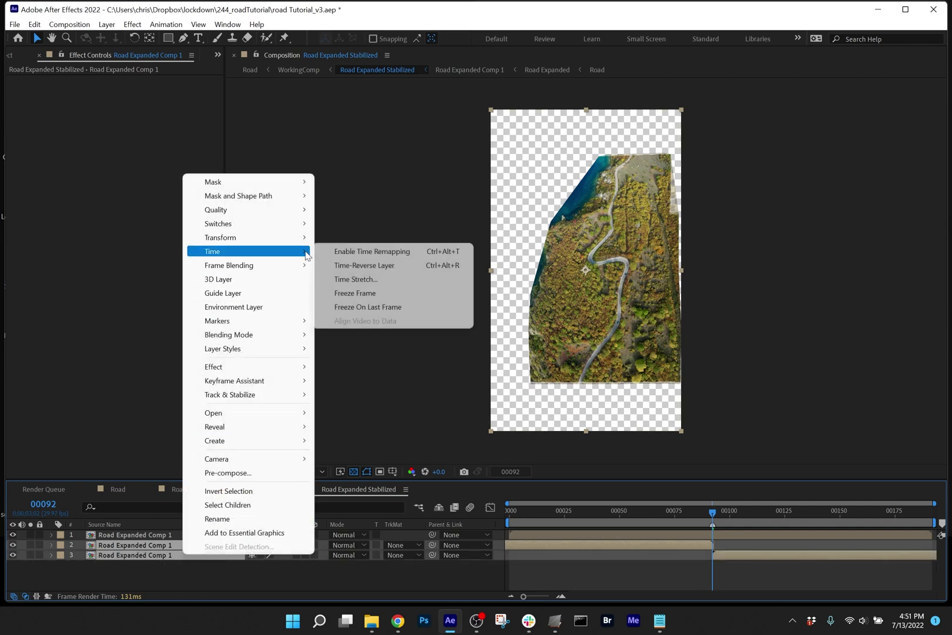
left_click(377, 293)
left_click_drag(713, 545, 936, 545)
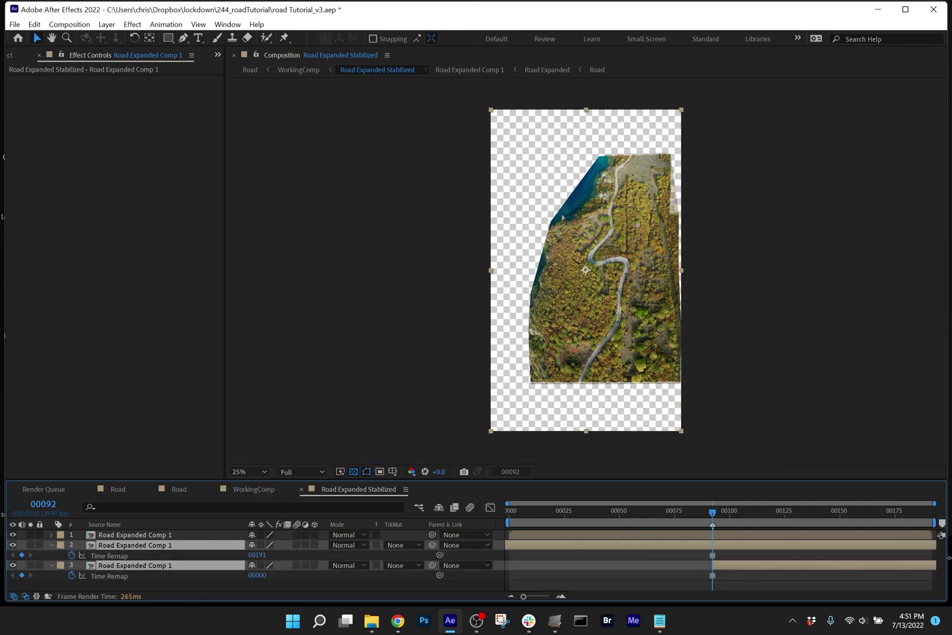
left_click_drag(711, 564, 506, 565)
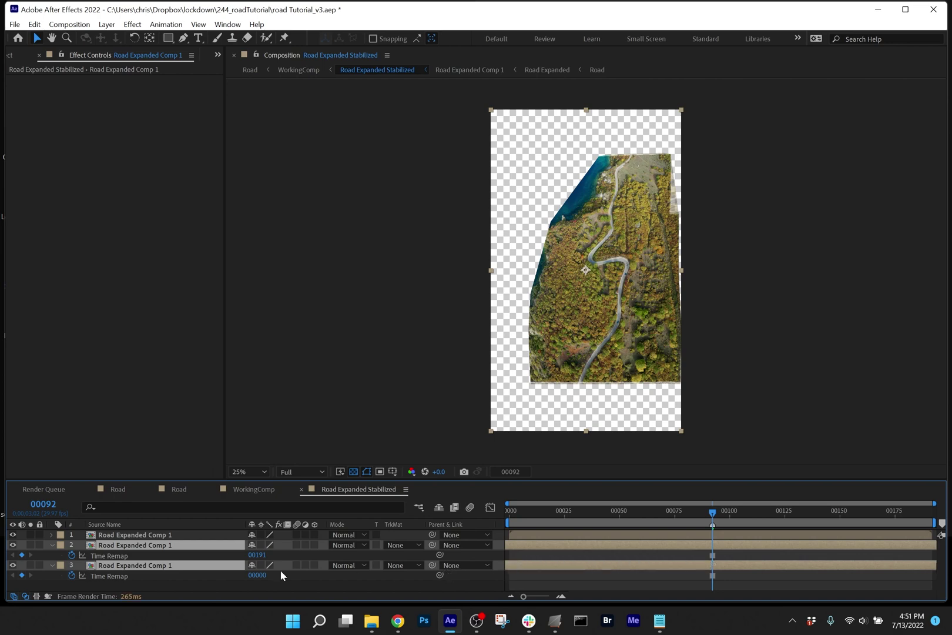
left_click(224, 582)
left_click_drag(712, 517, 702, 562)
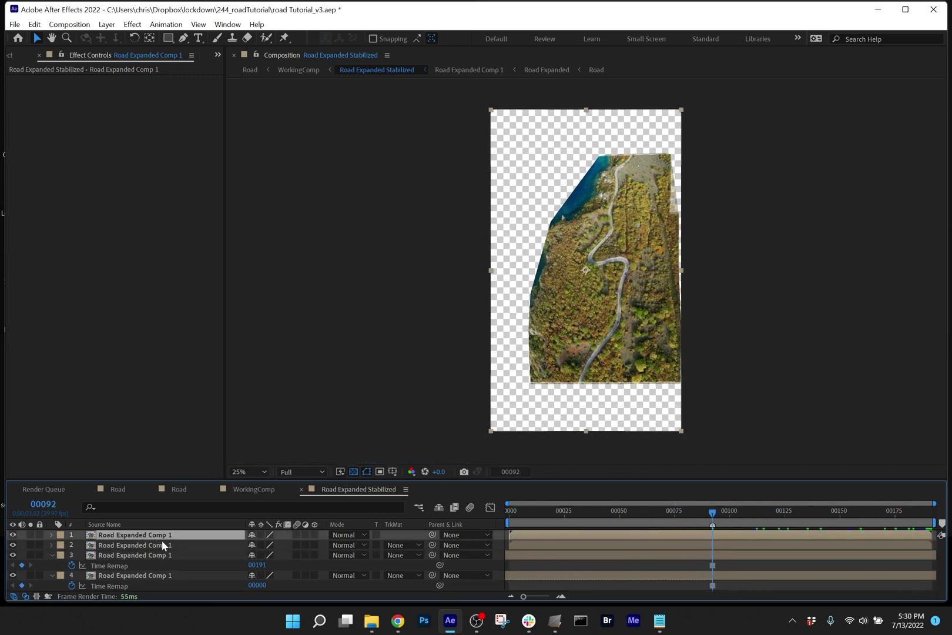
- Duplicate the top road layer and freeze the new copy on the current frame
key("ctrl+d")
right_click(171, 544)
mouse_move(257, 242)
left_click(339, 288)
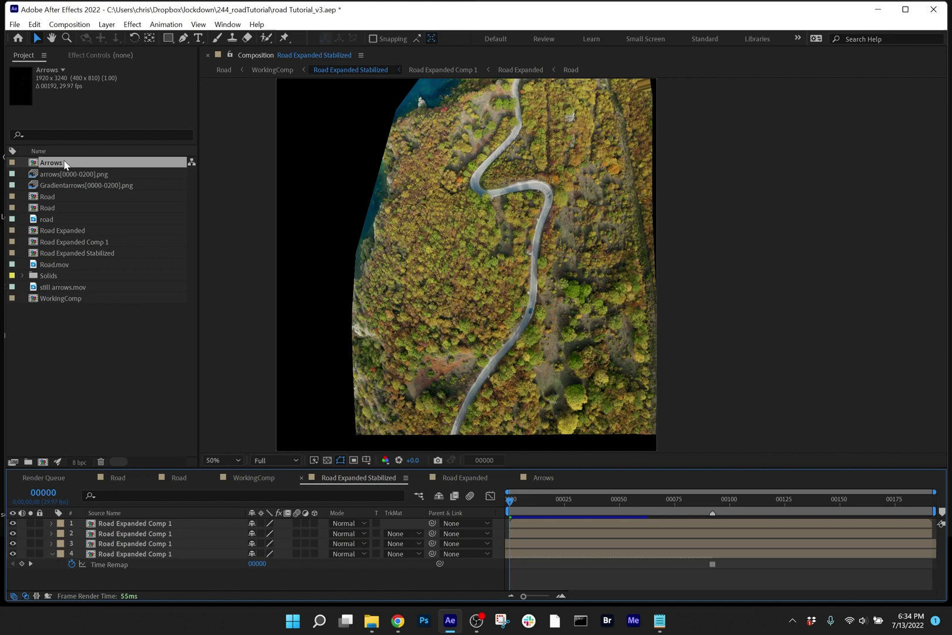
- Add the Arrows comp as the top layer and preview the composition
left_click_drag(64, 164, 168, 523)
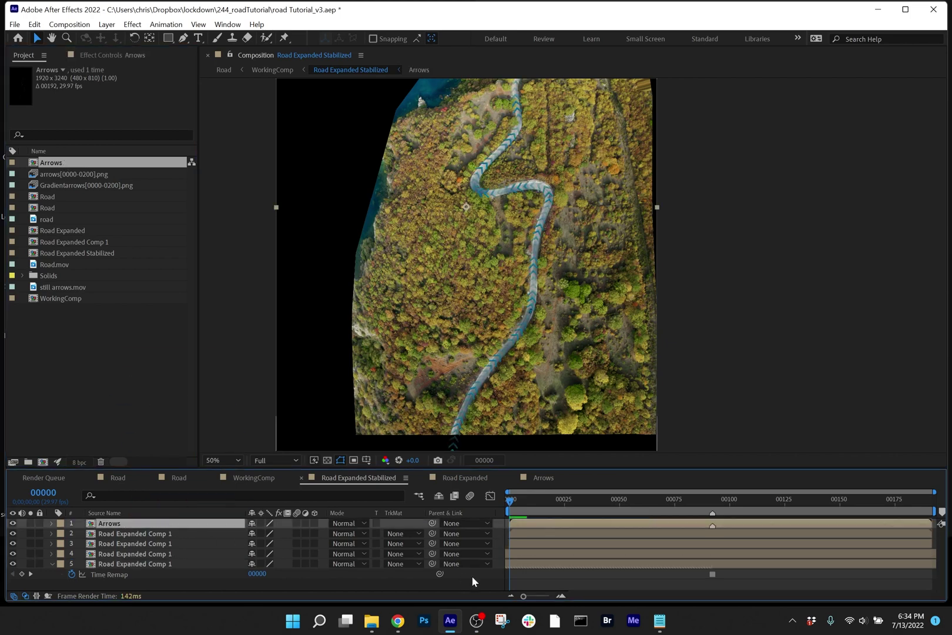
left_click(522, 578)
key("space")
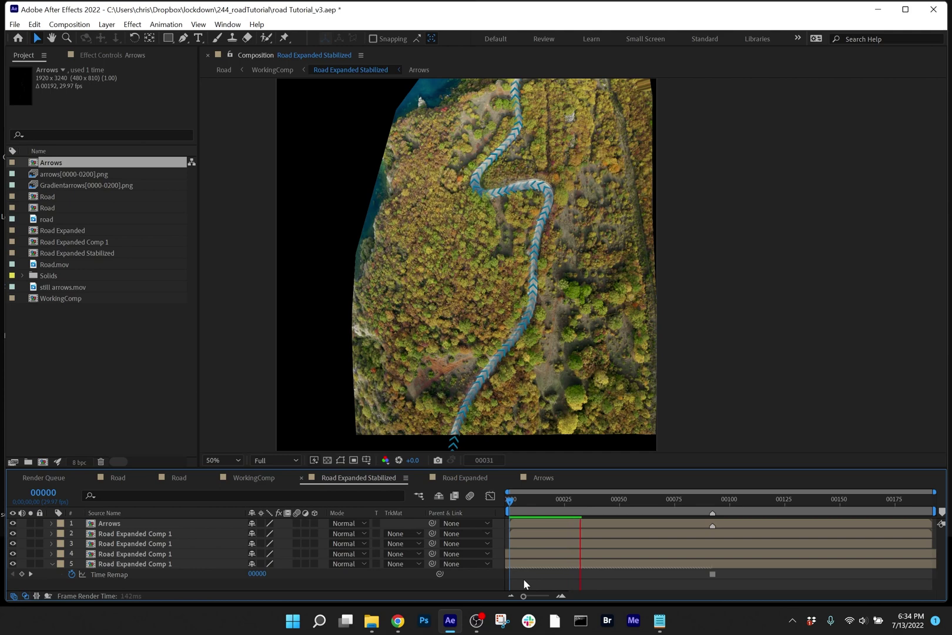
- Solo the Arrows layer around frame 28, unsolo it, and select road layers 2–5
left_click(31, 523)
left_click_drag(517, 501, 451, 506)
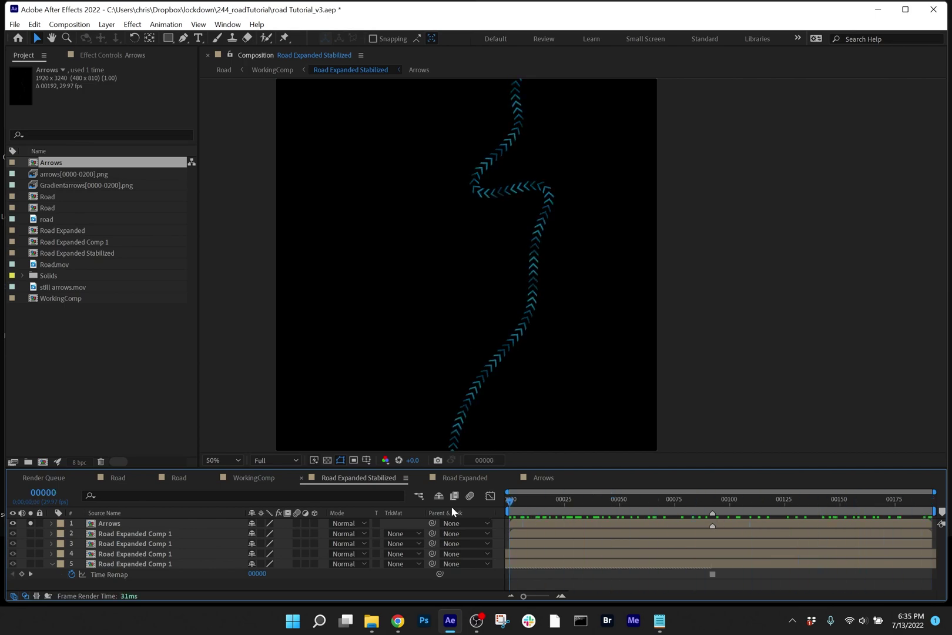
left_click(29, 522)
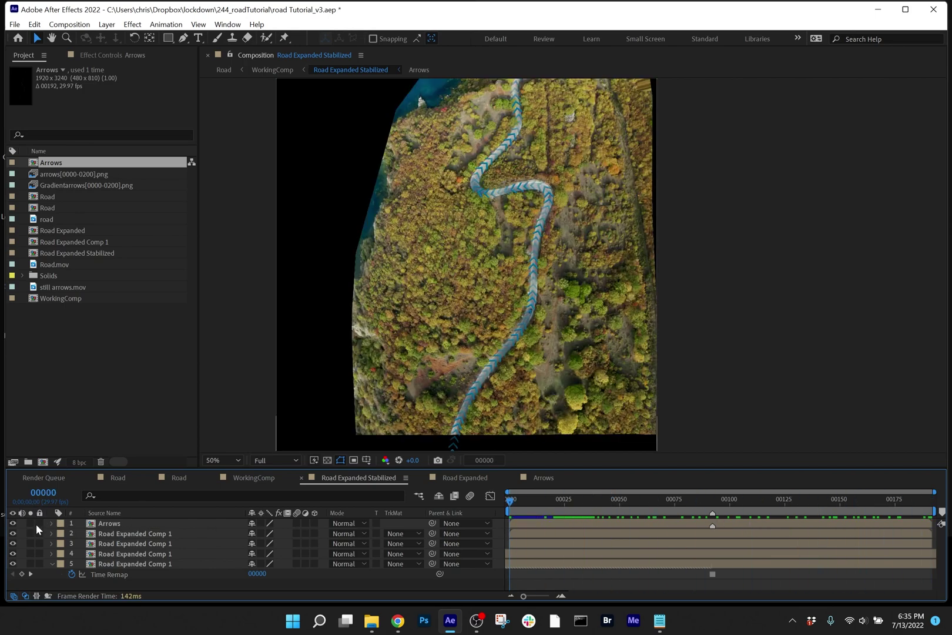
left_click(171, 536)
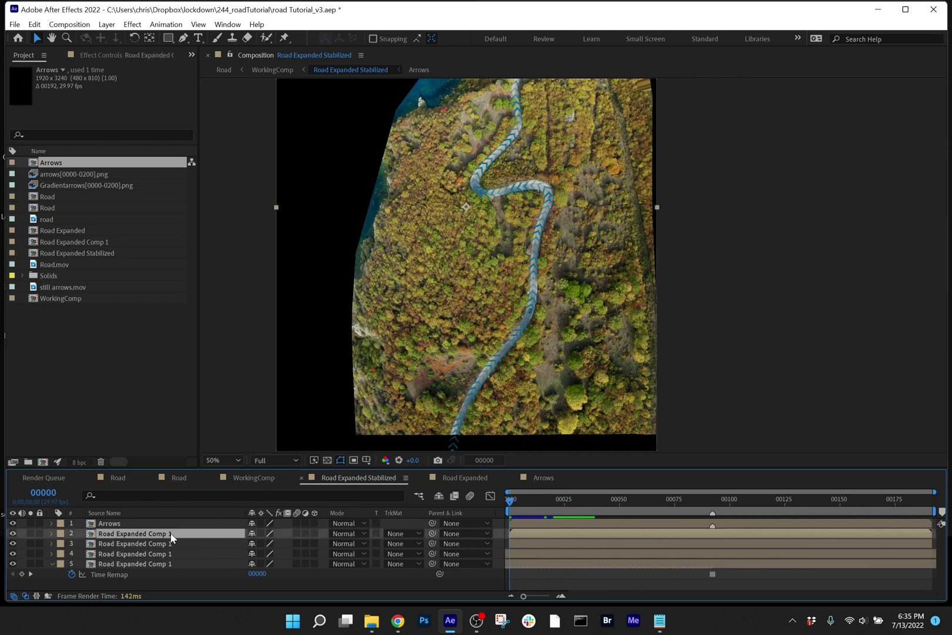
left_click(171, 564, "shift")
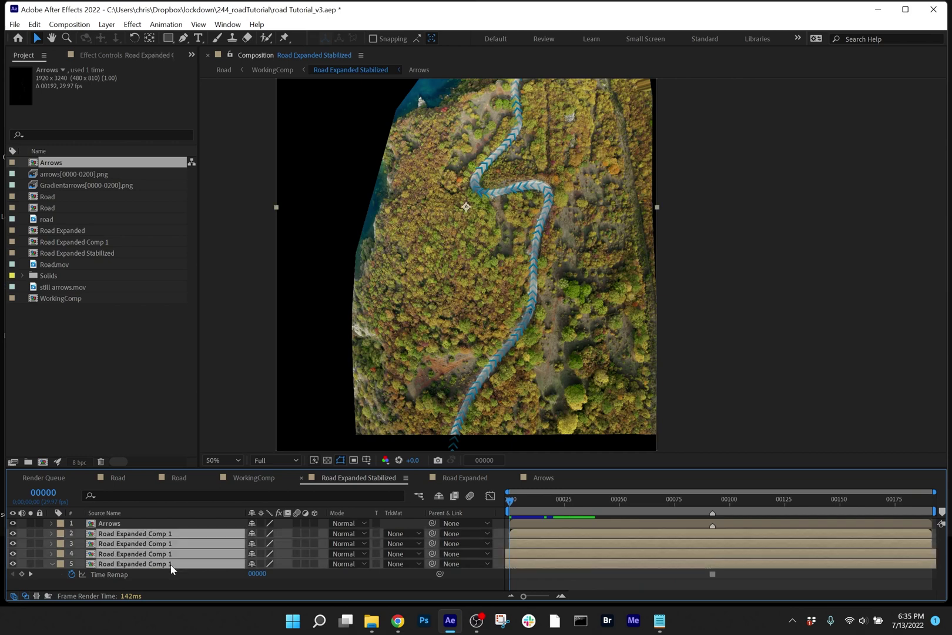
- Make road layers 2–5 guide layers, lower layers 3–5 opacity, and preview the comp
right_click(172, 567)
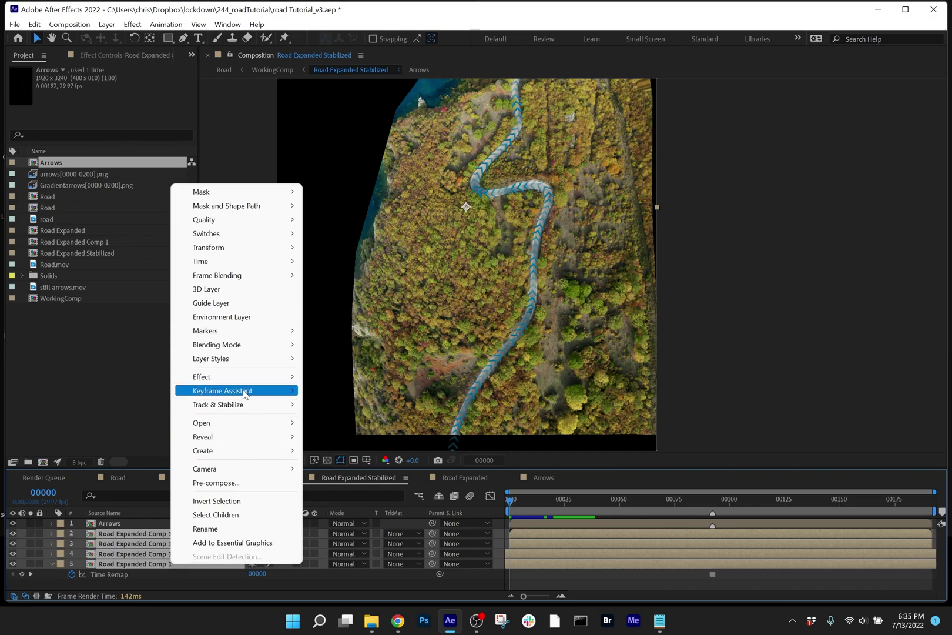
left_click(209, 304)
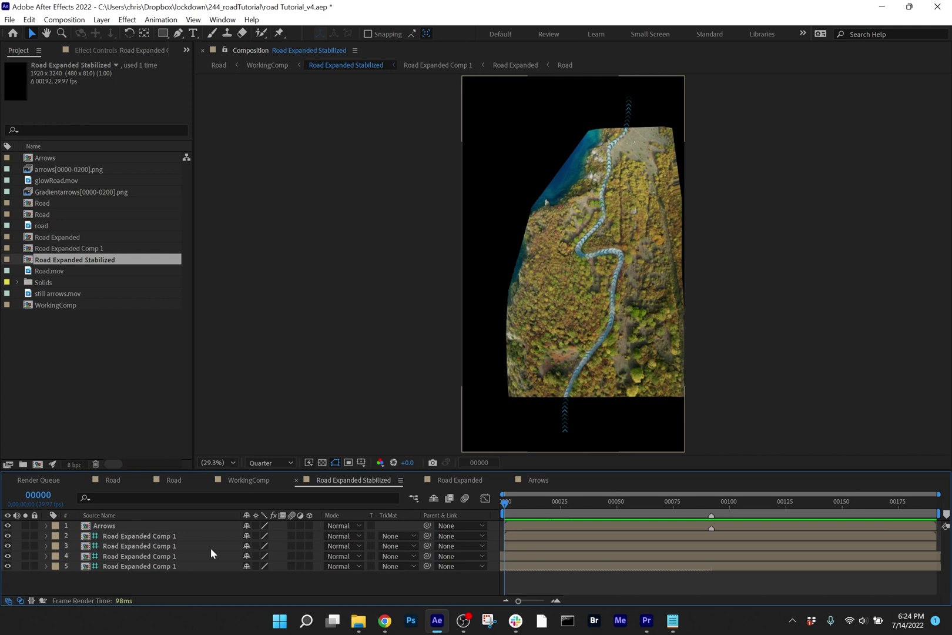
left_click(210, 547)
left_click(210, 565, "shift")
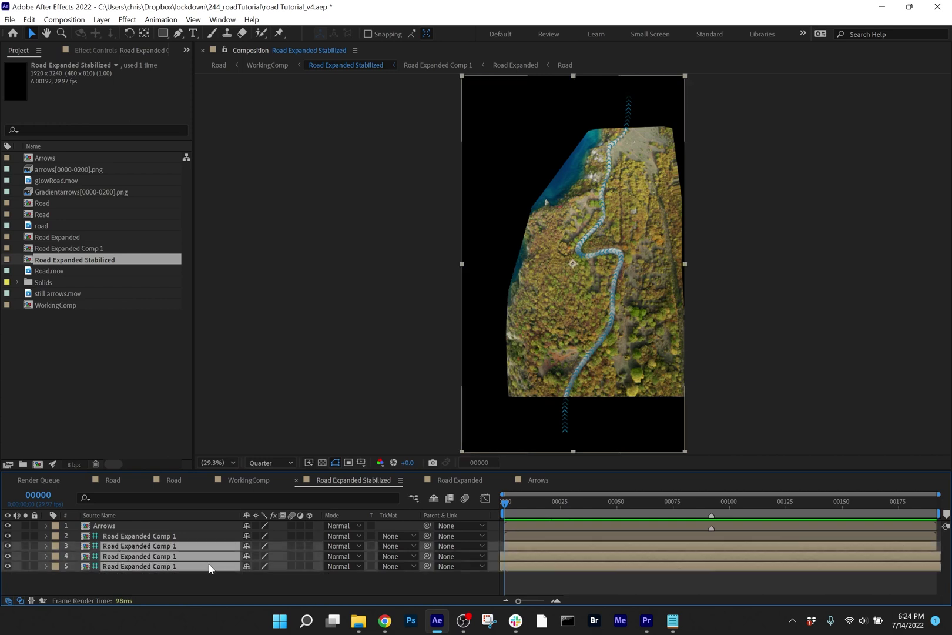
key("t")
left_click_drag(246, 556, 149, 563)
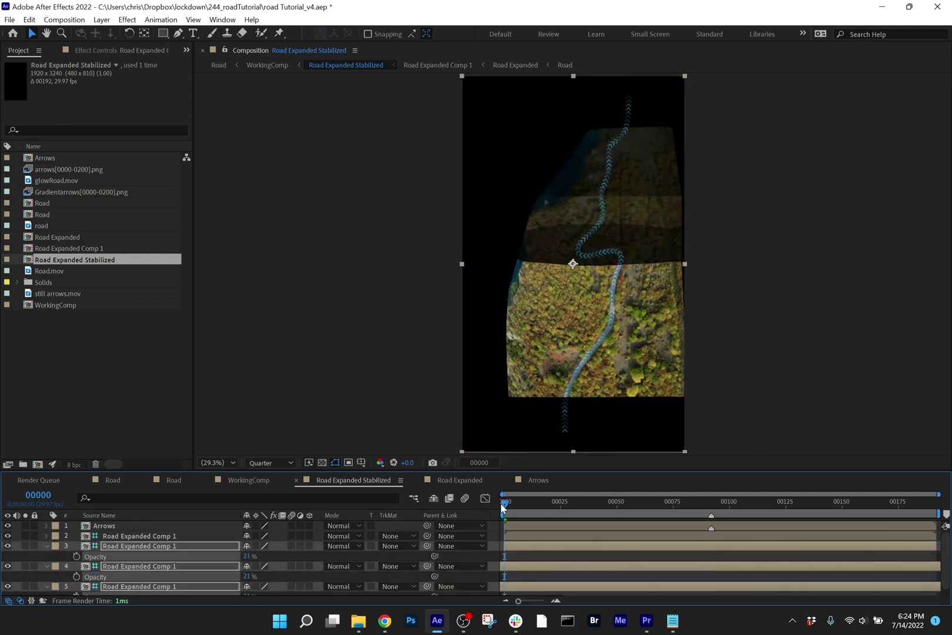
left_click(167, 537)
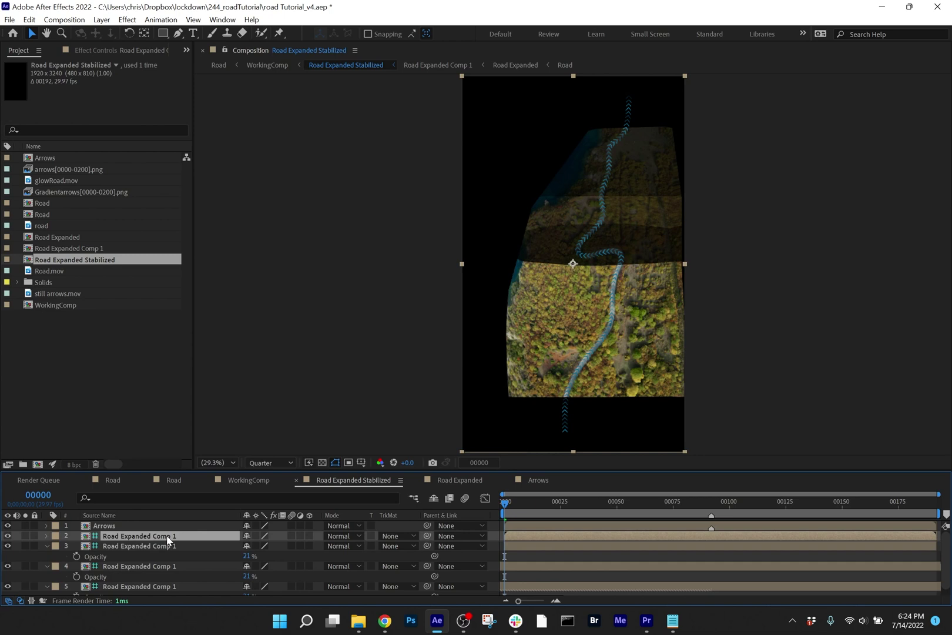
key("space")
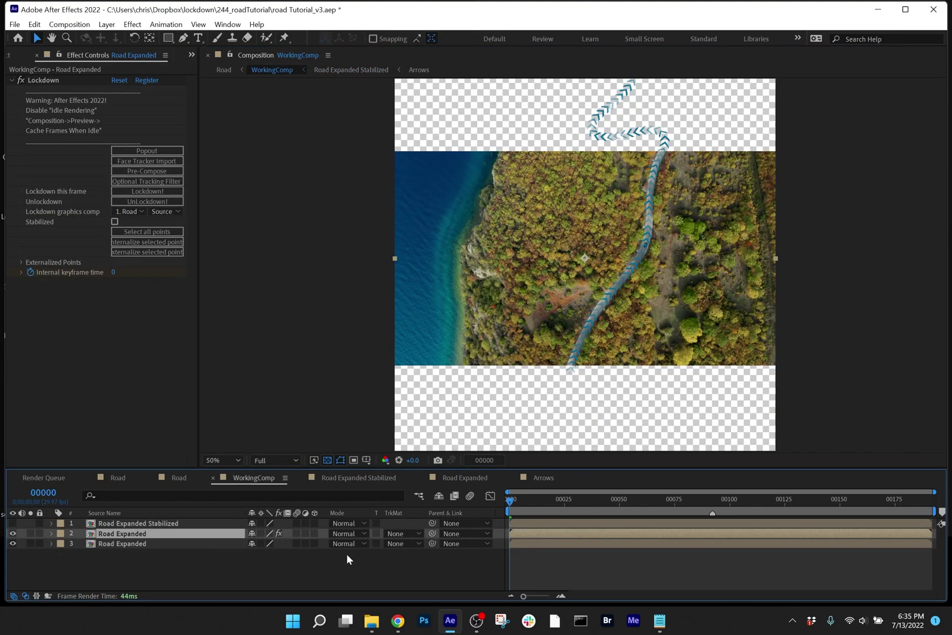
- Give layer 2 Add blending and the Deep Glow effect, then switch to the Road comp
left_click(353, 535)
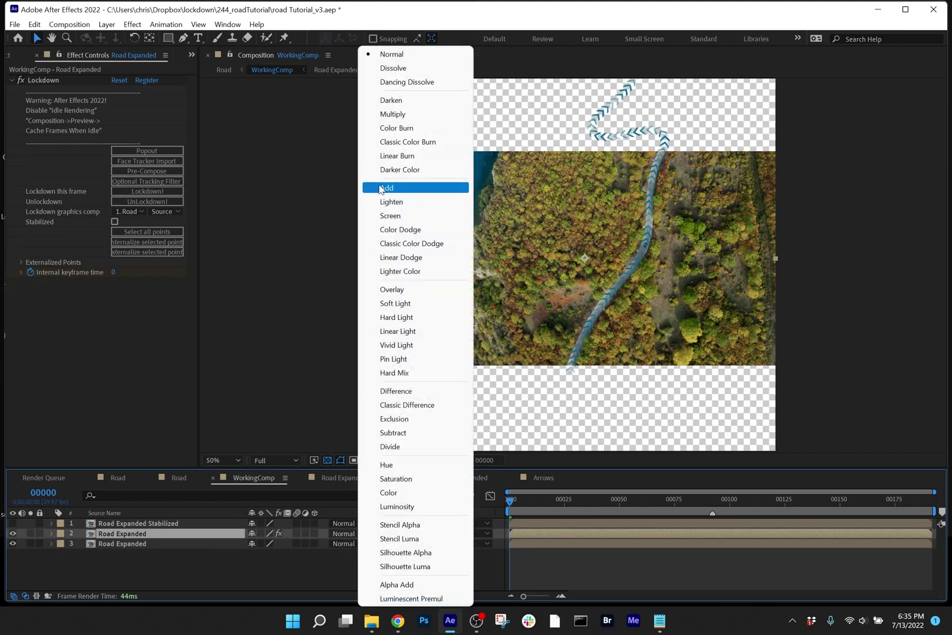
left_click(380, 189)
left_click(133, 24)
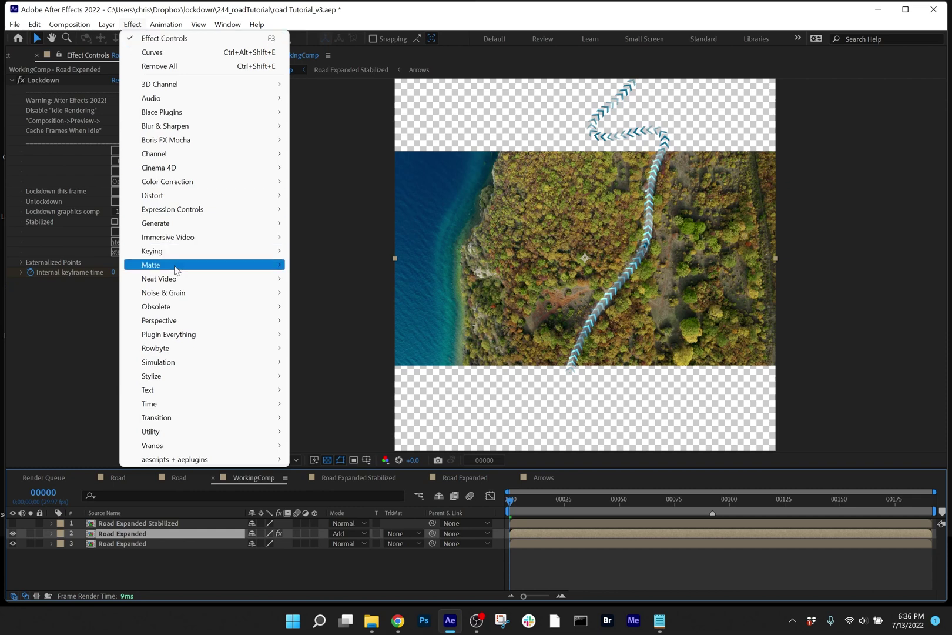
mouse_move(207, 334)
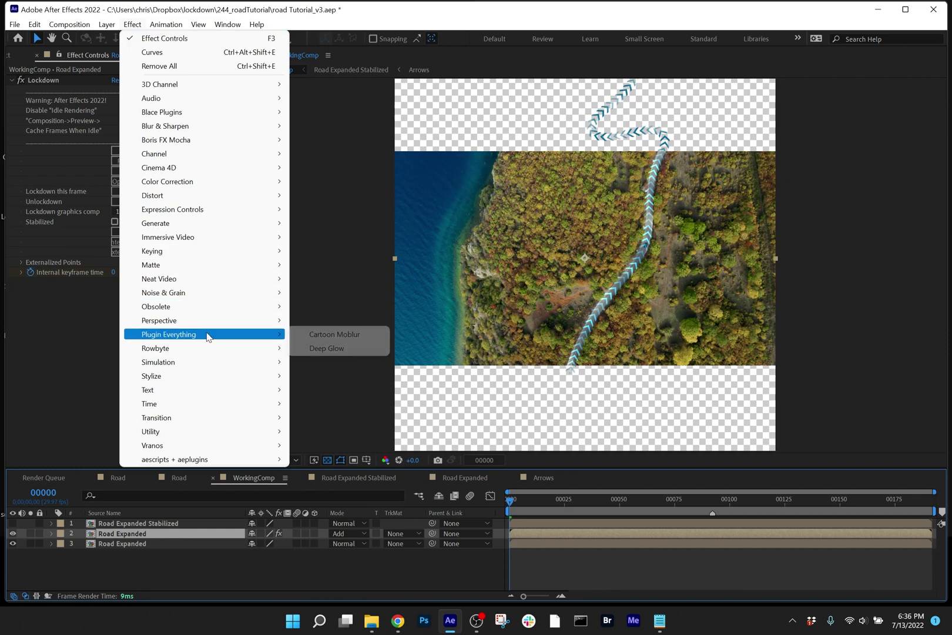
left_click(329, 349)
key("Tab")
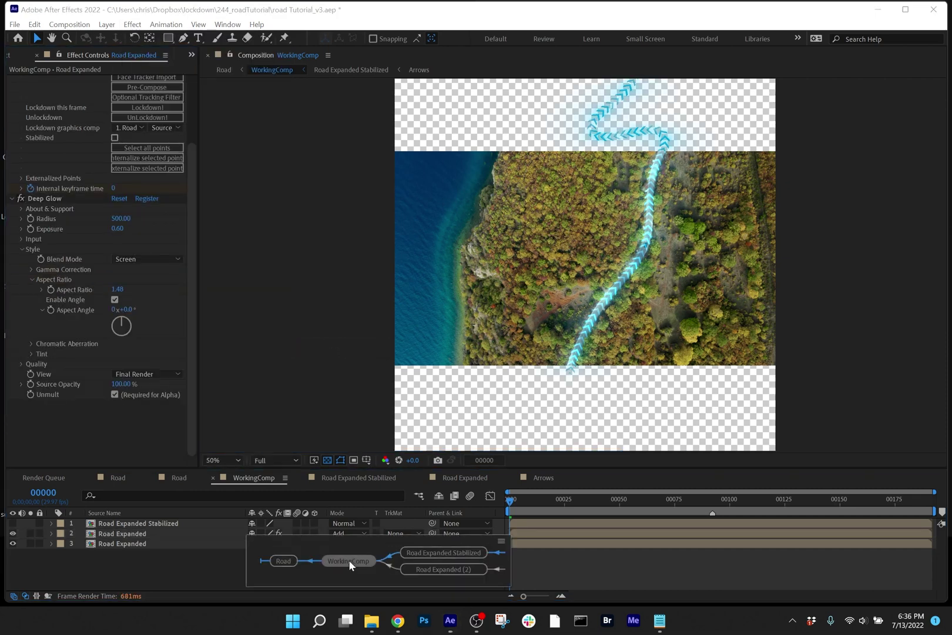
left_click(287, 560)
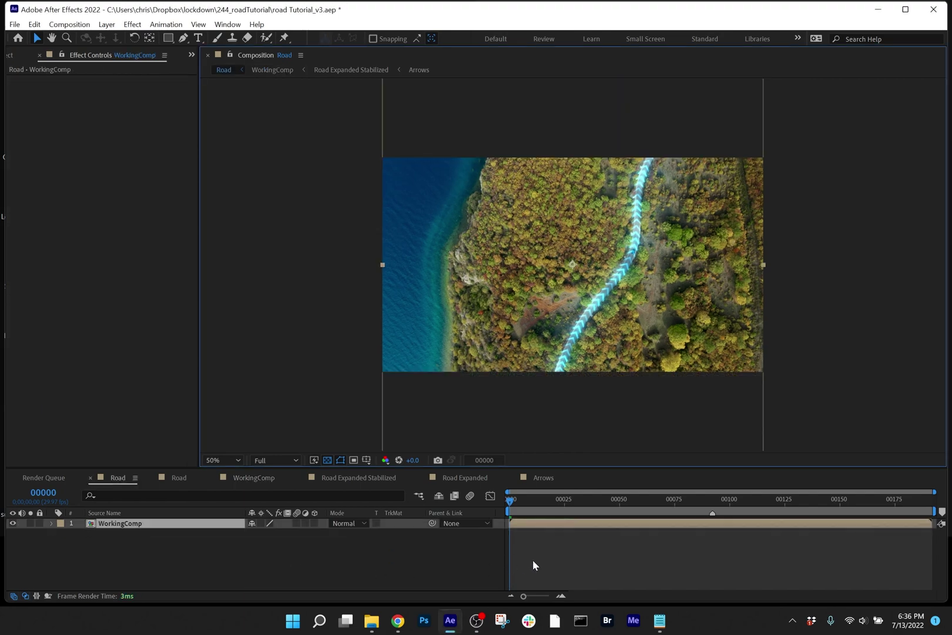